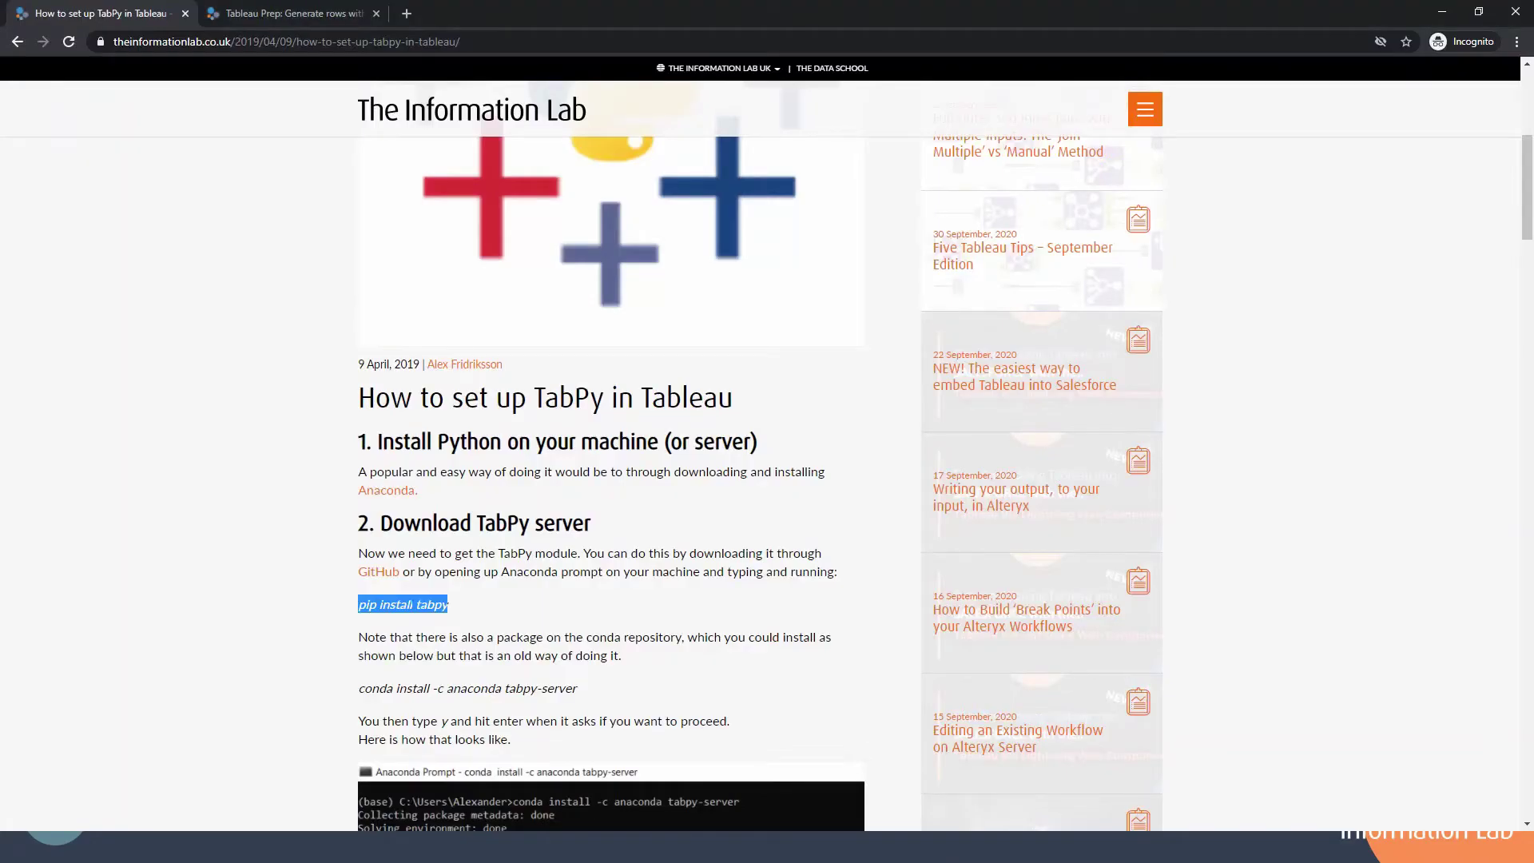
Step: Open the article's Anaconda link in a new Chrome tab, view it, then return to the TabPy article
scroll(689, 591, up, 5)
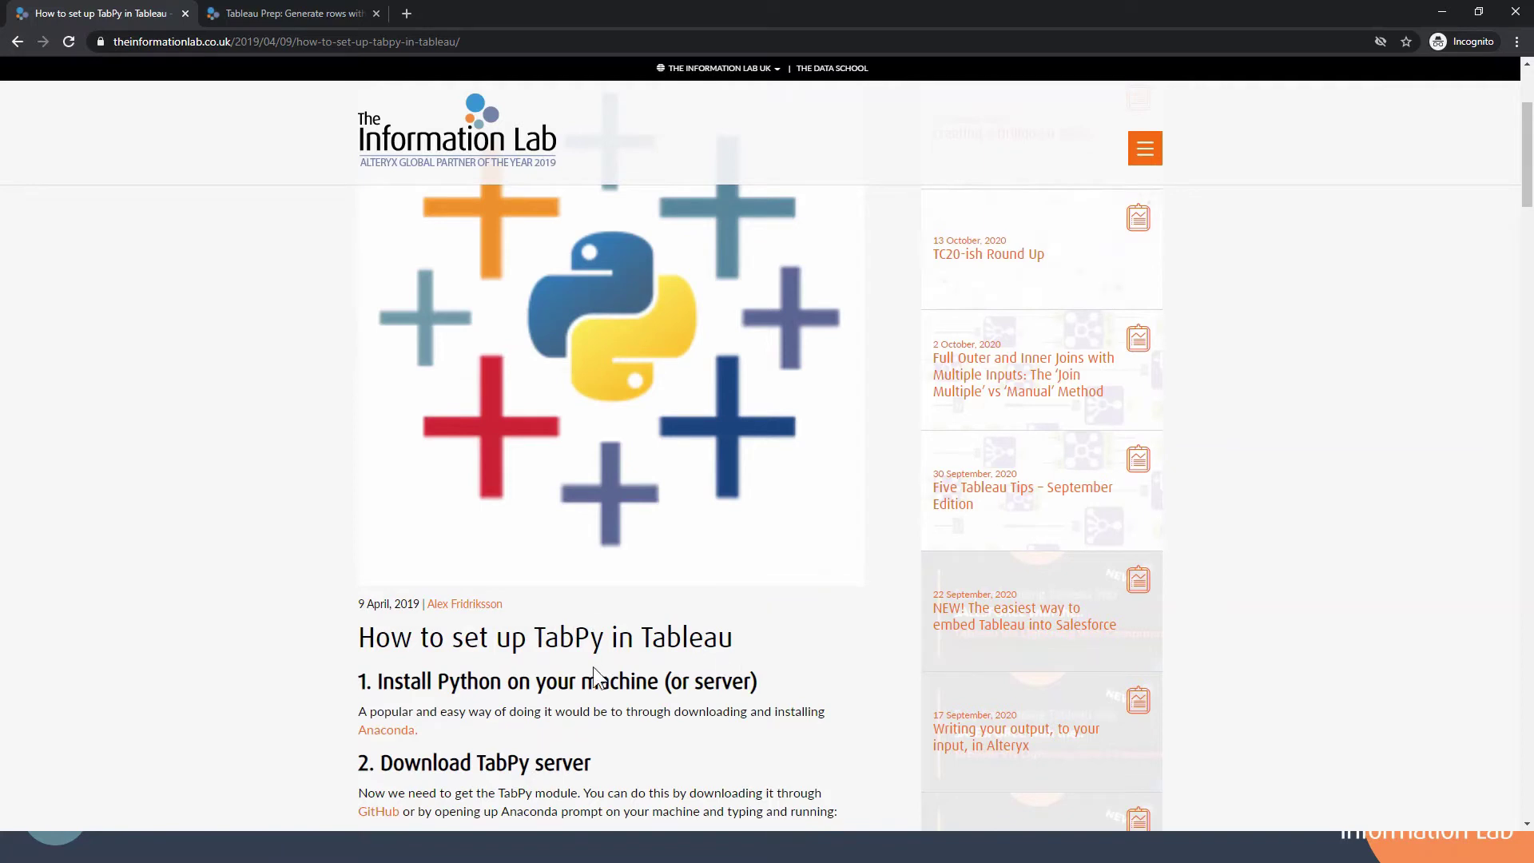
scroll(594, 668, down, 2)
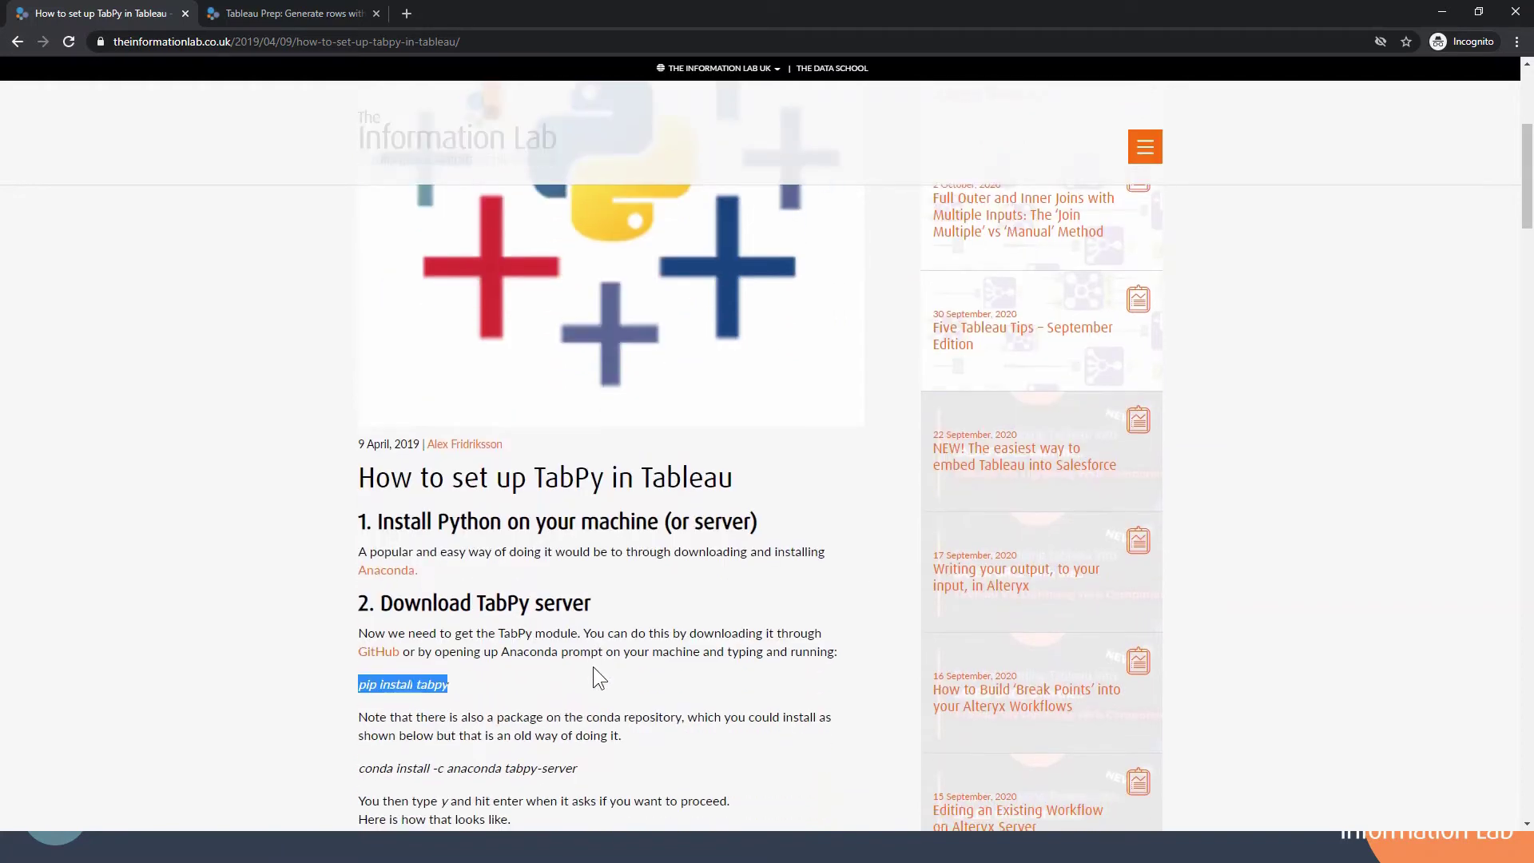
right_click(411, 570)
click(447, 582)
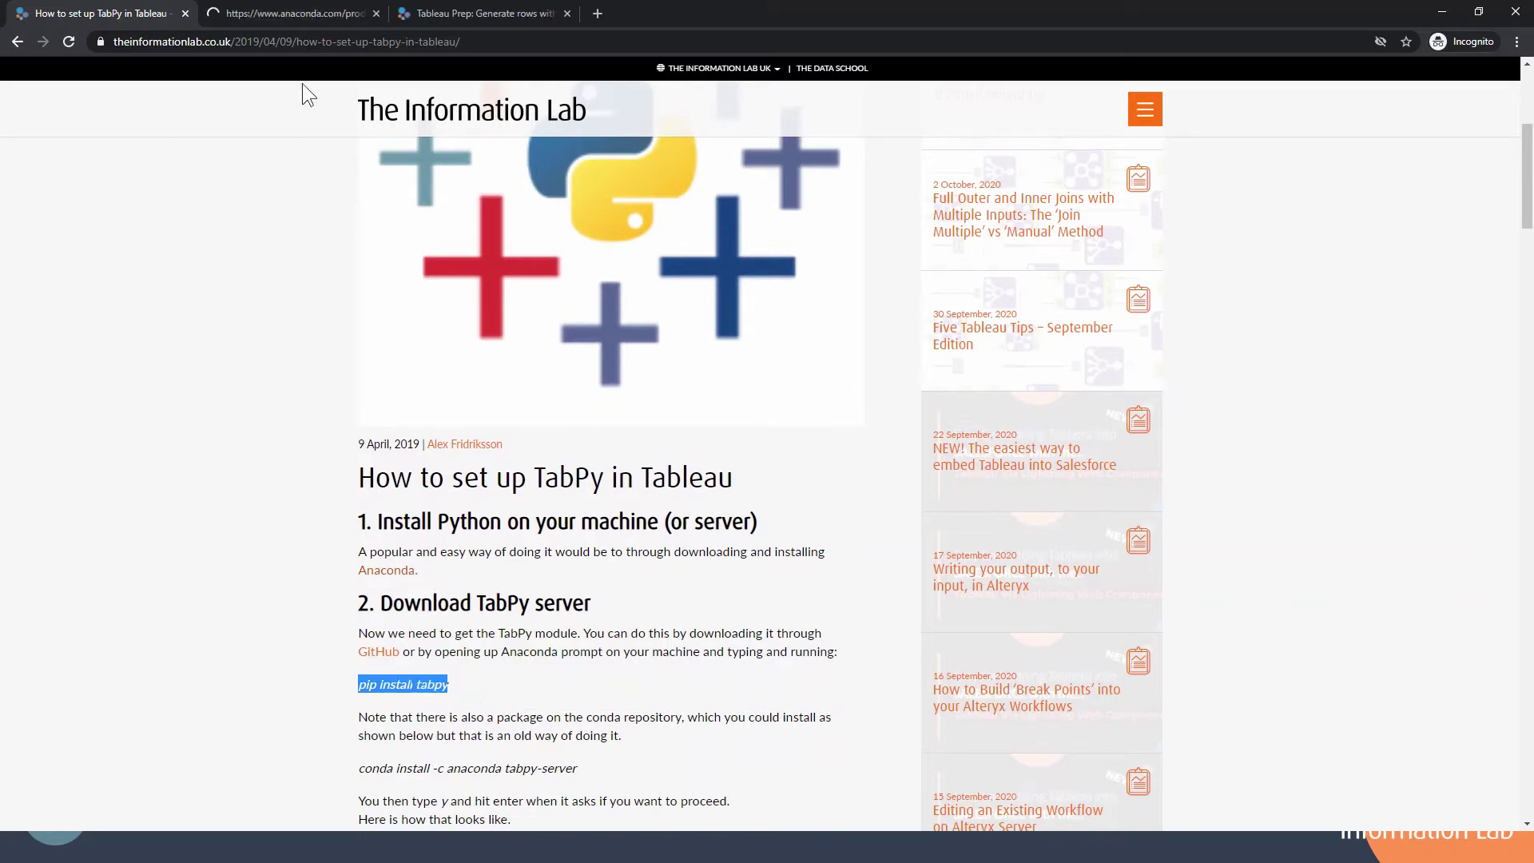
click(296, 14)
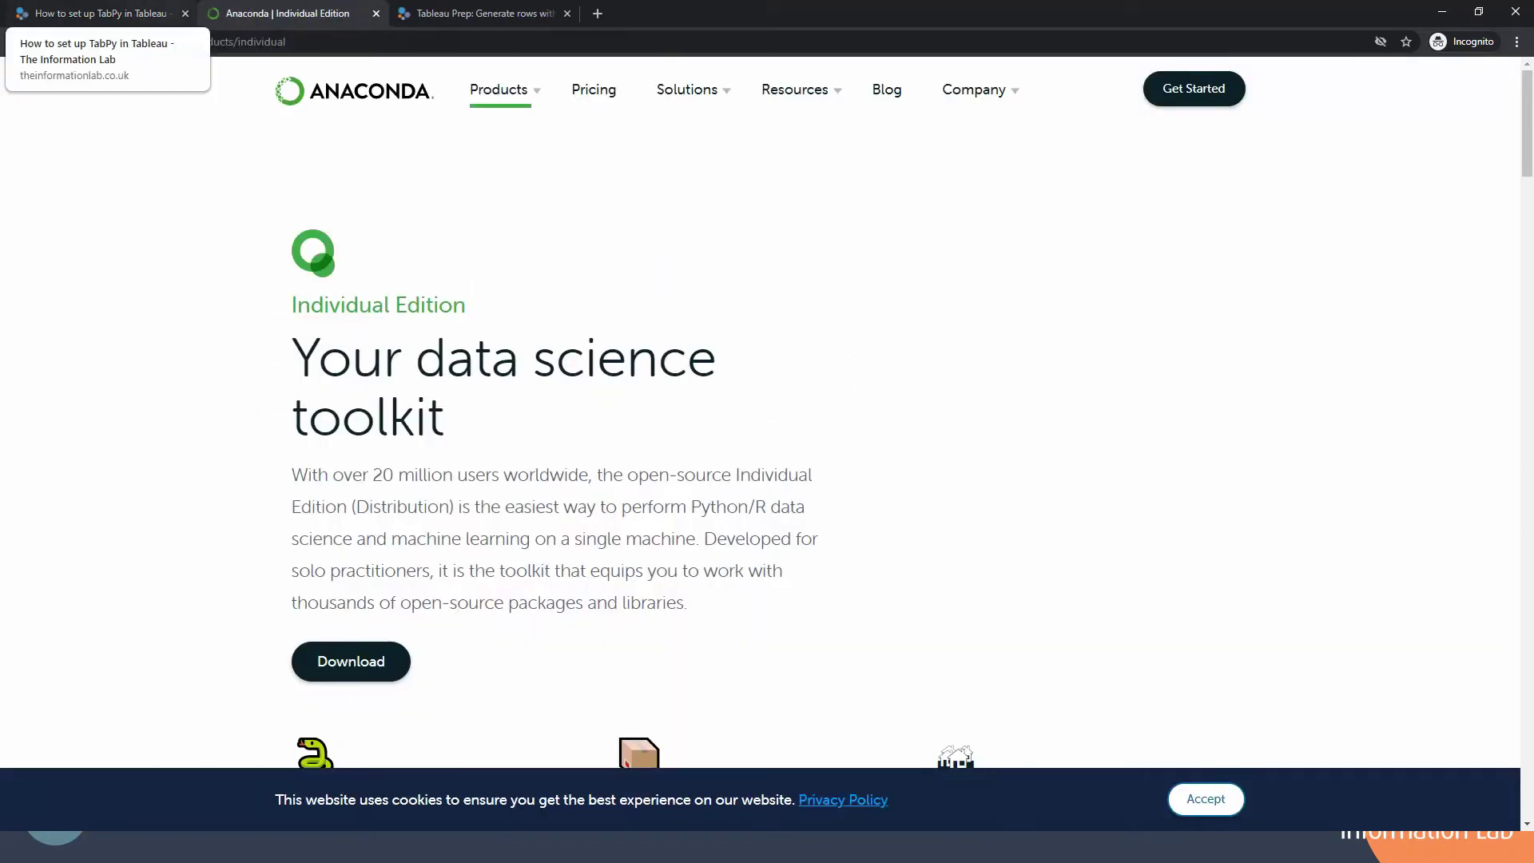
click(141, 8)
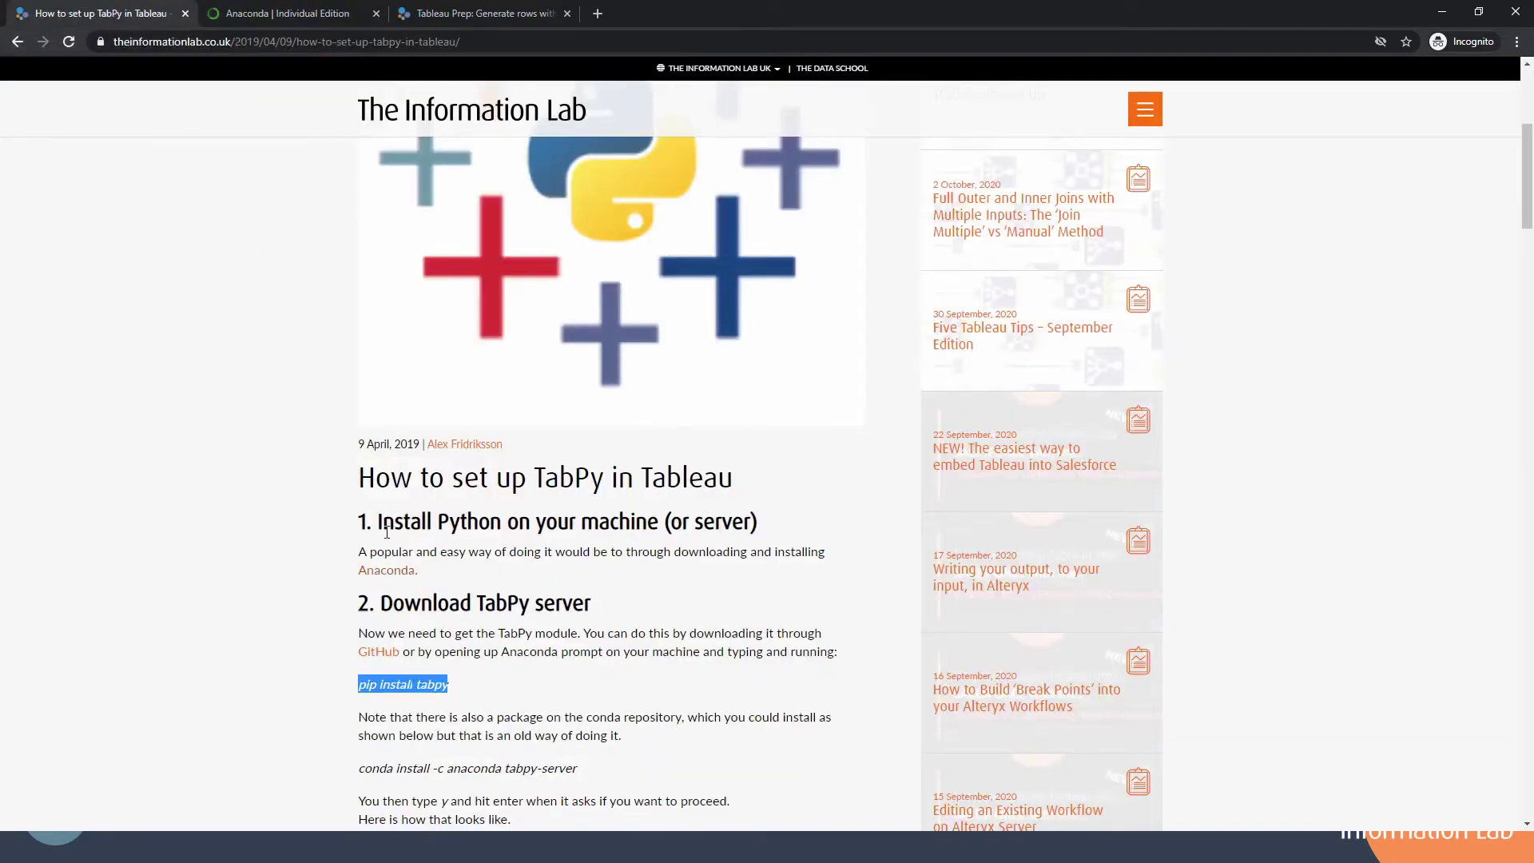
scroll(458, 607, down, 3)
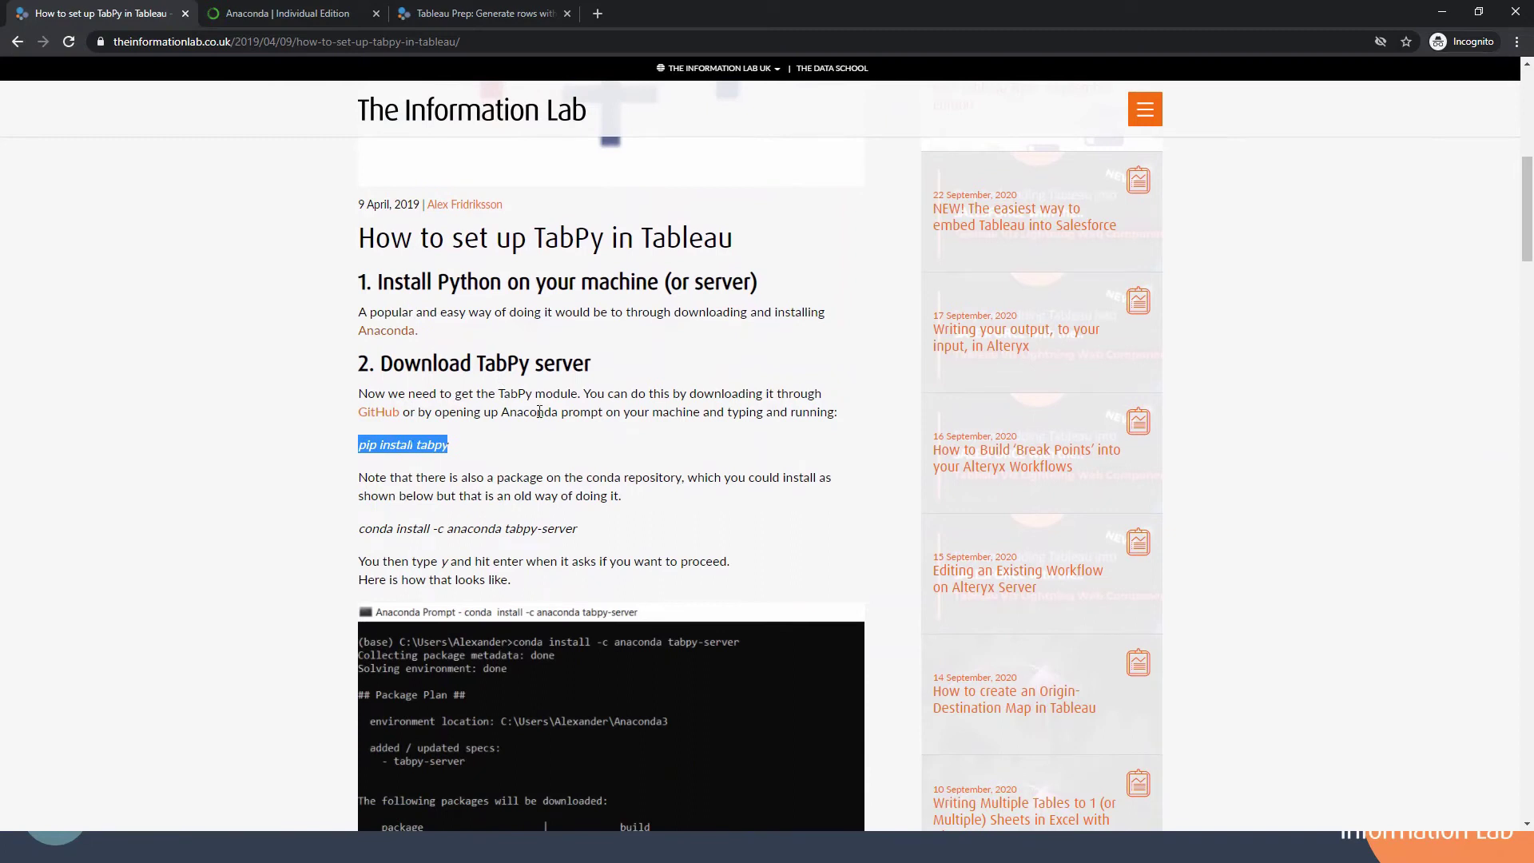
Step: Bring up Anaconda Prompt and move its window right so the article stays visible
key(alt+Tab)
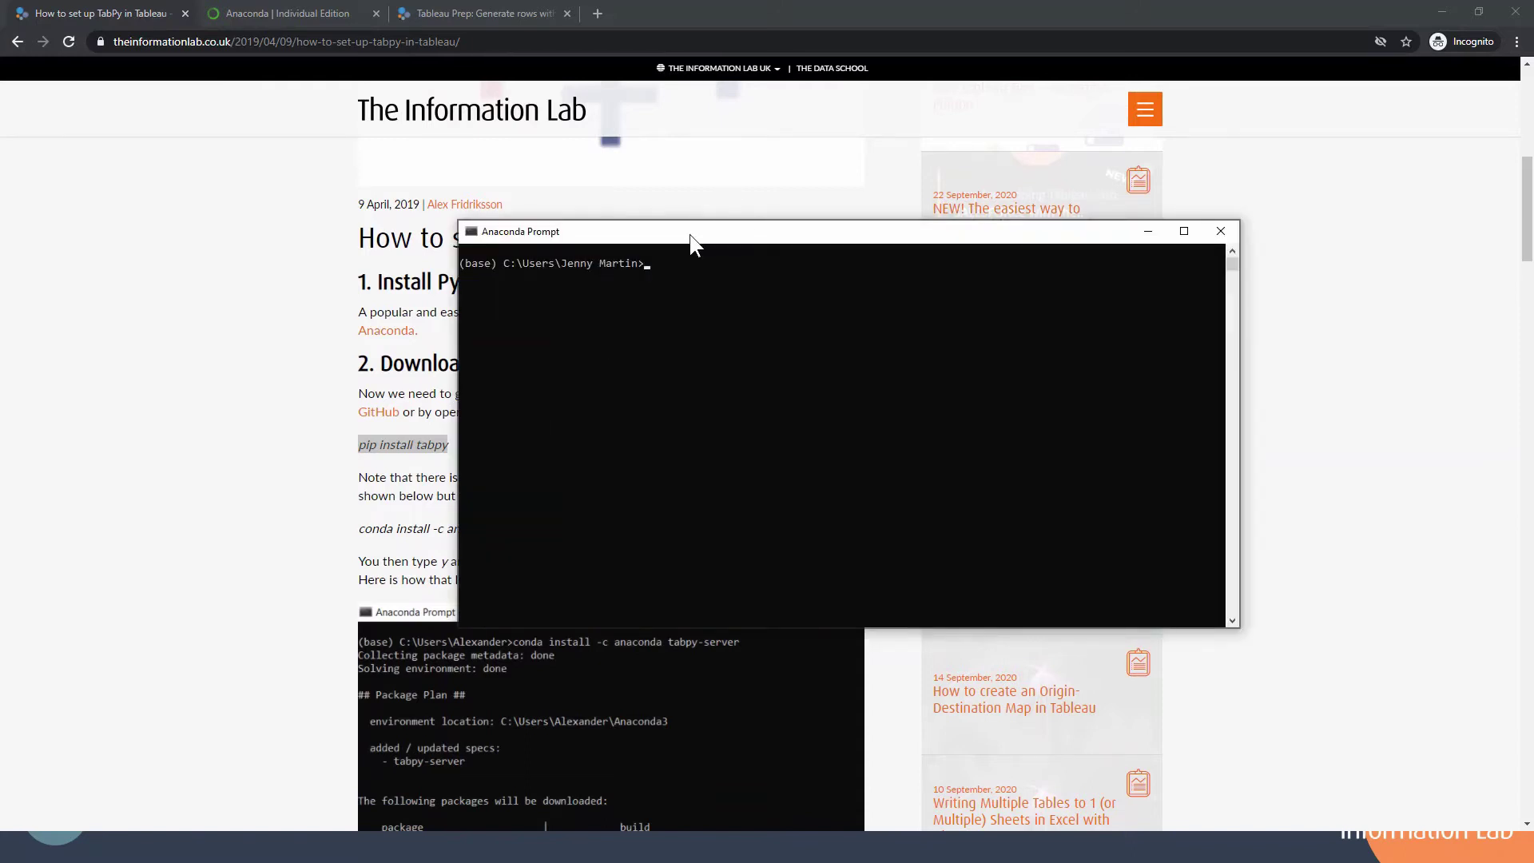
drag(690, 234, 791, 206)
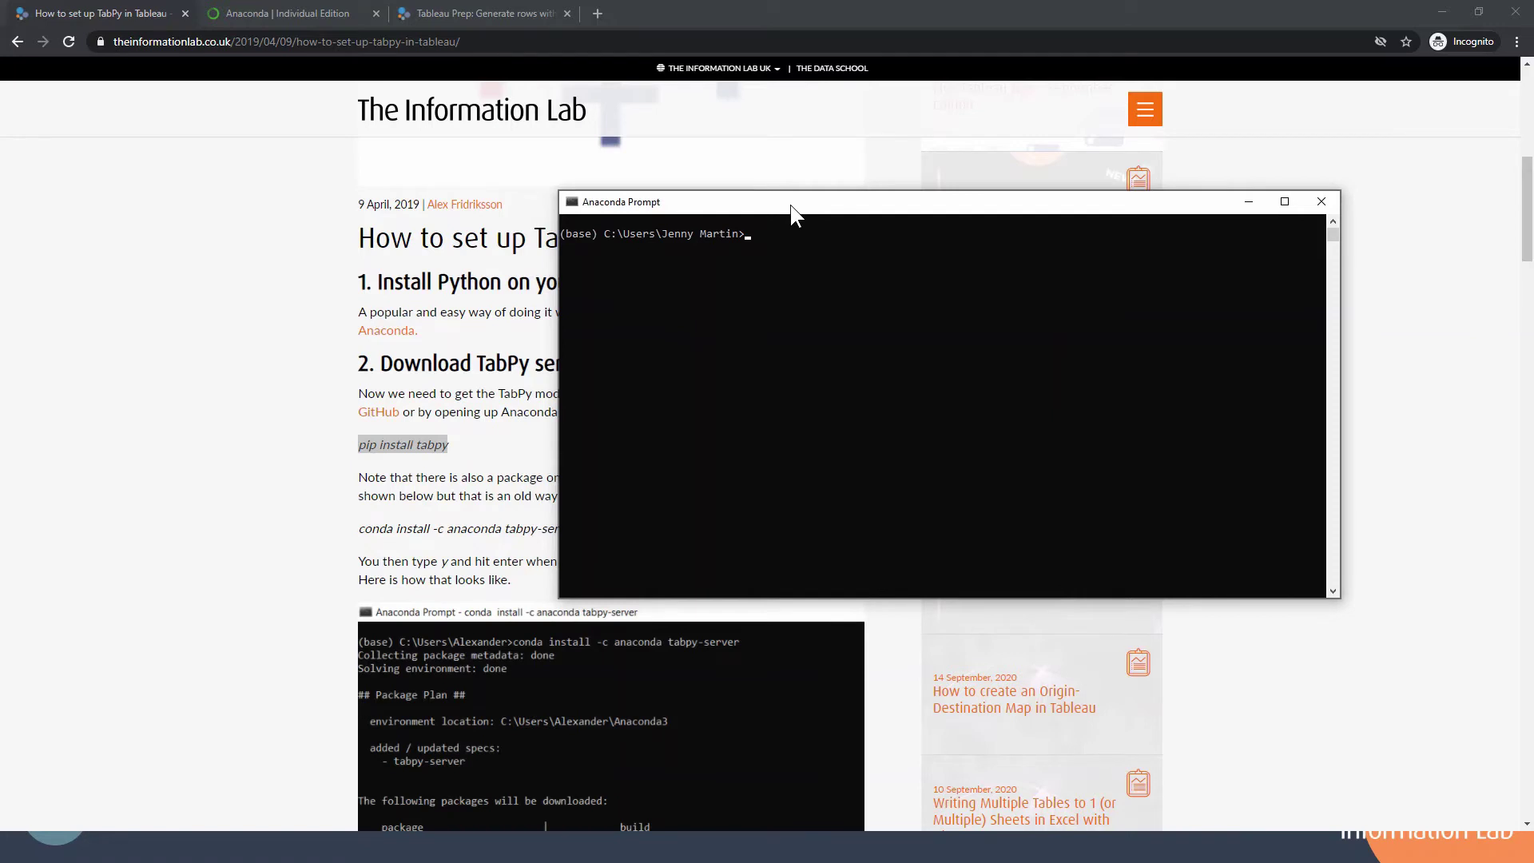
drag(790, 205, 863, 214)
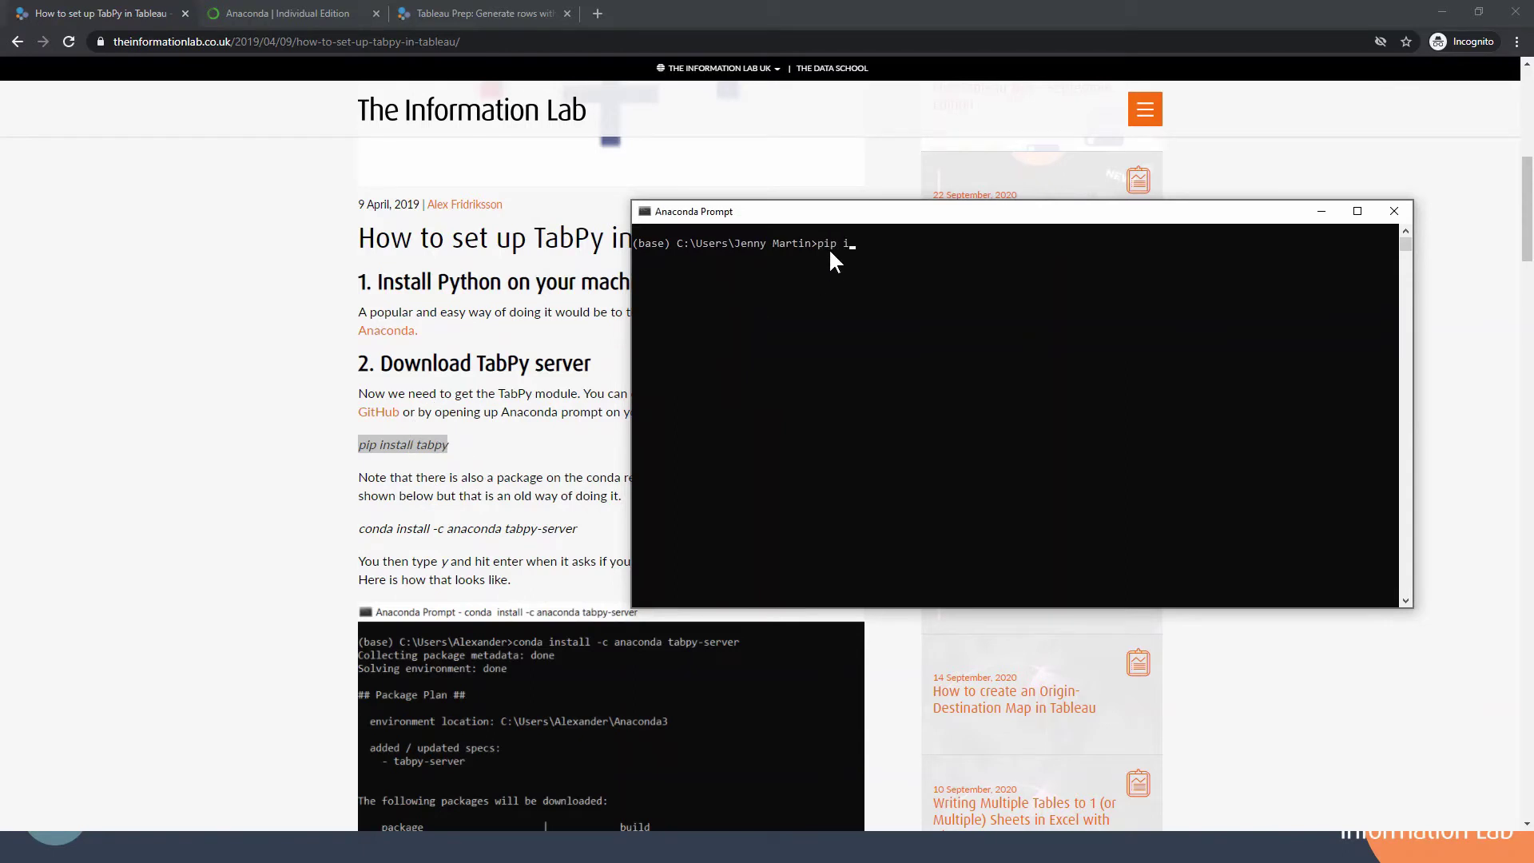
Step: Install tabpy with pip and start the TabPy server listening on port 9004
text(tall tabpy)
key(Return)
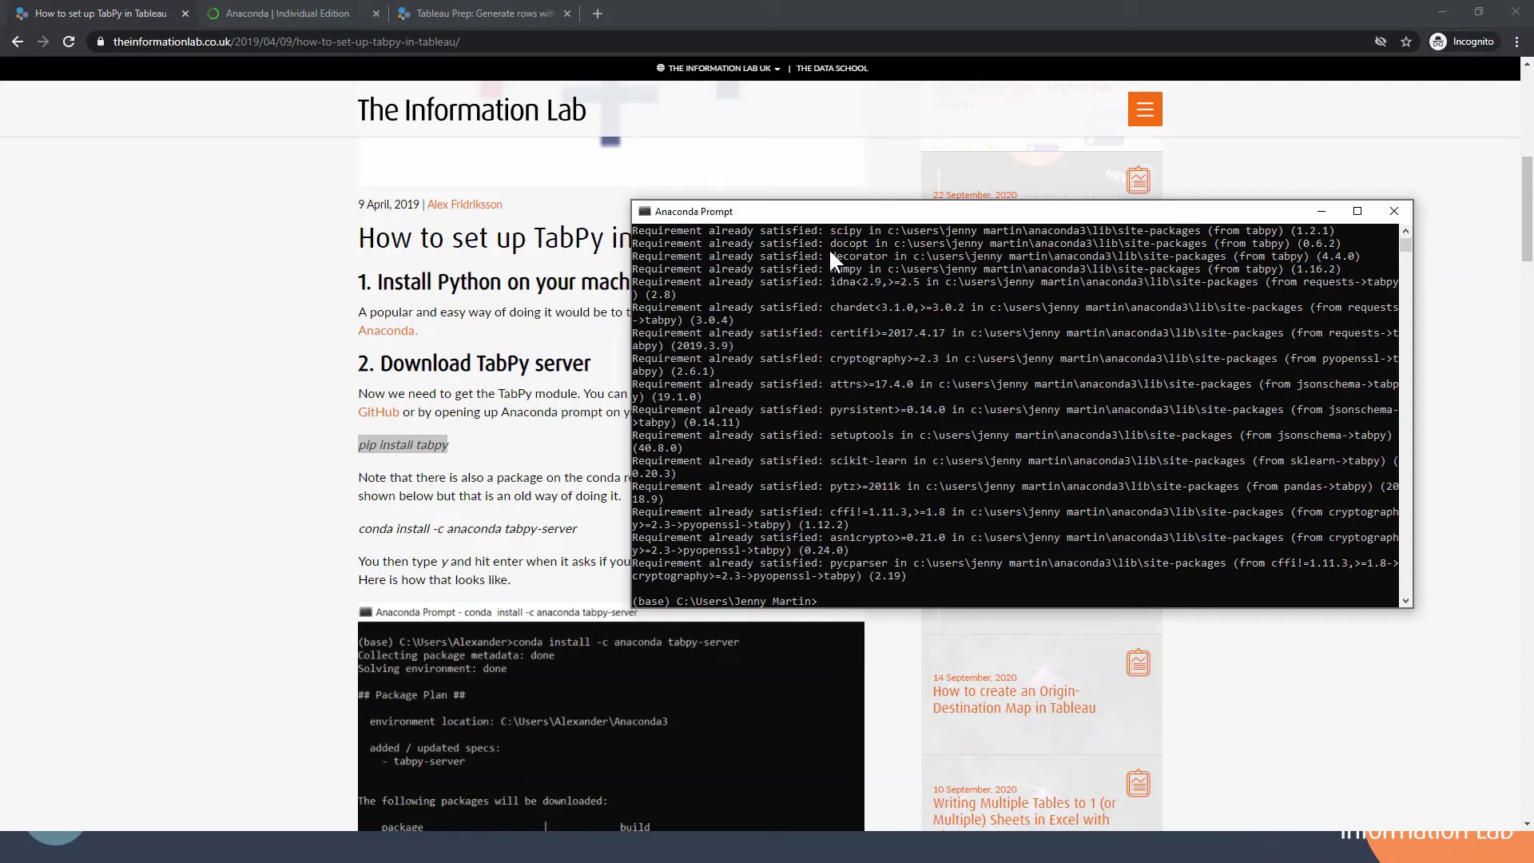
scroll(925, 439, up, 8)
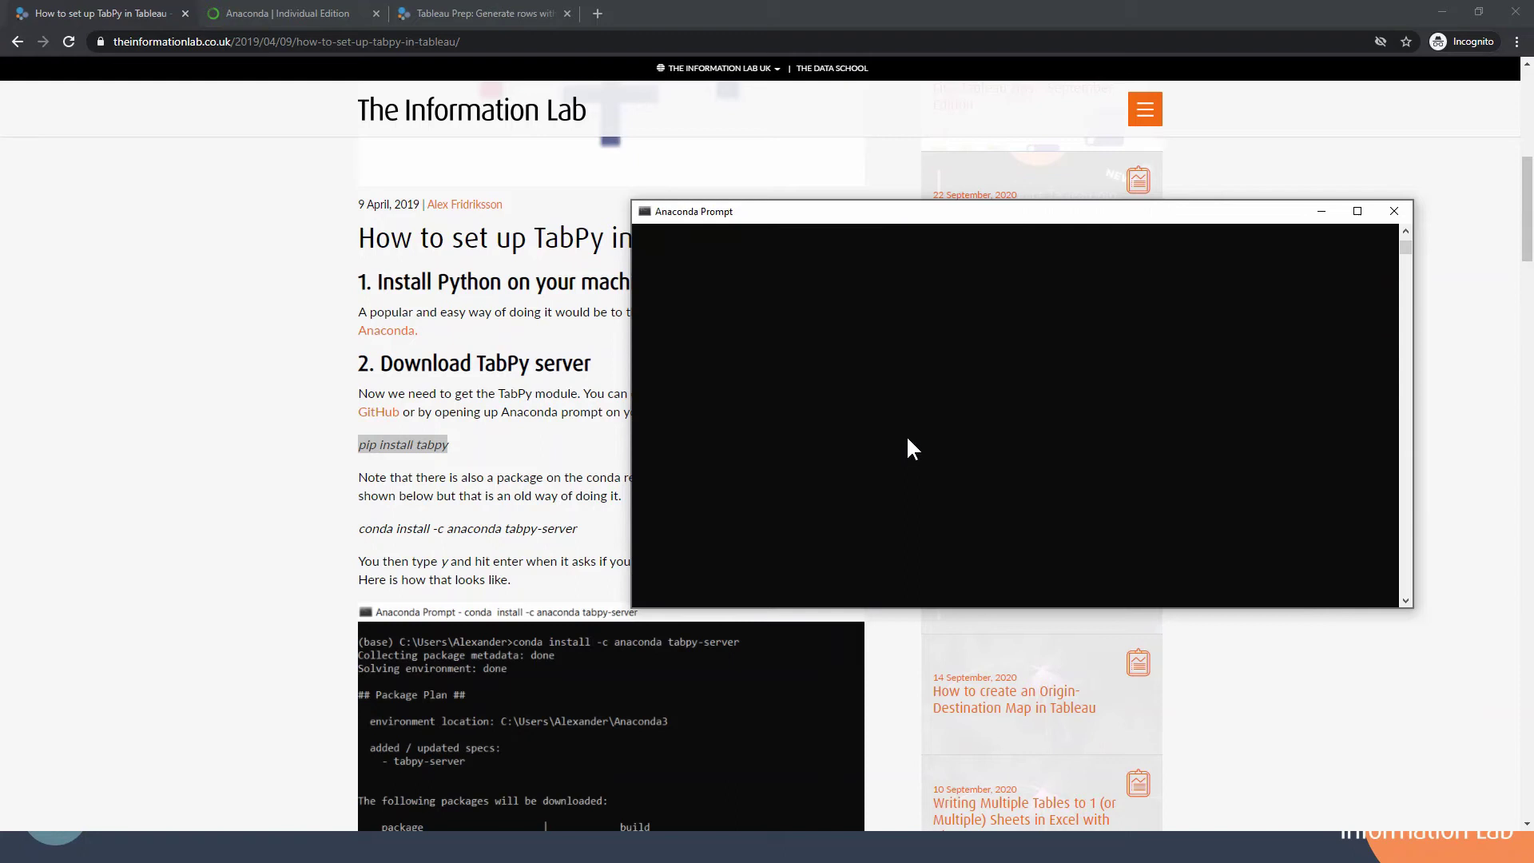
scroll(908, 440, down, 8)
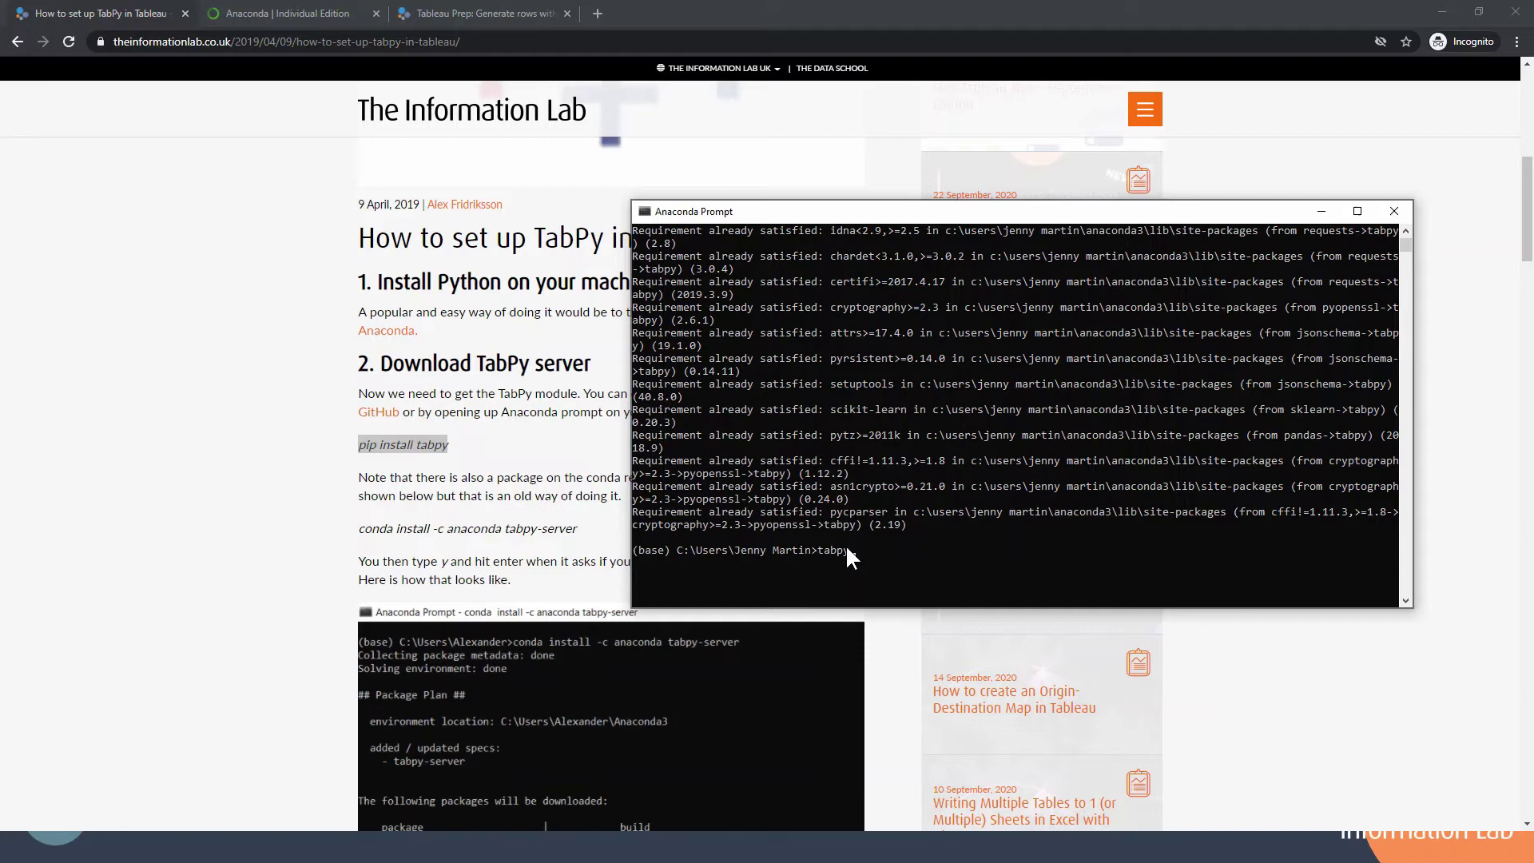
key(Return)
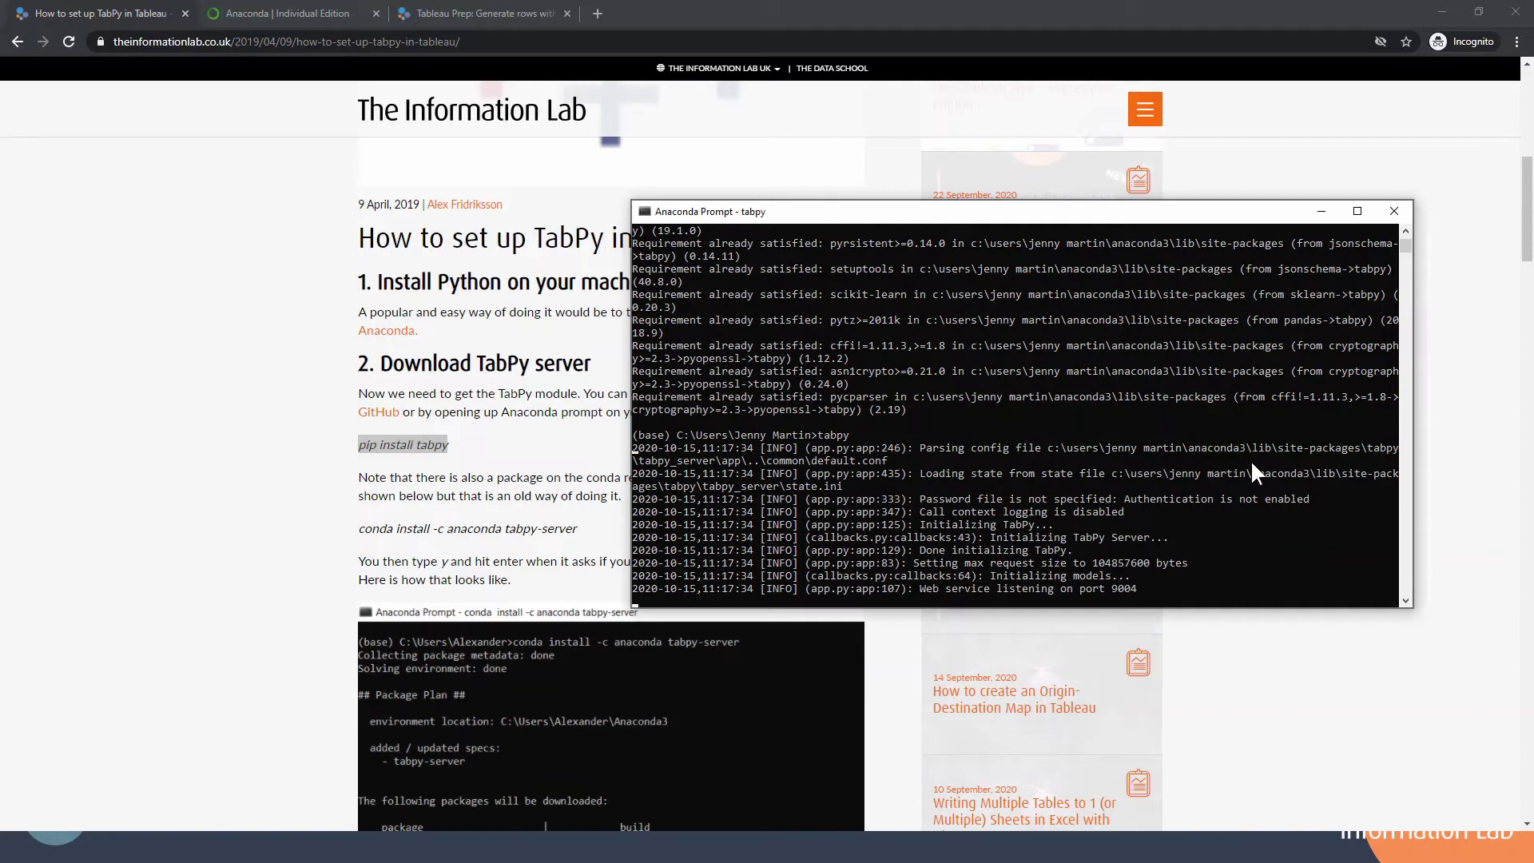
Step: Add a Script step after Clean 1 using the Tableau Python (TabPy) Server connection type
click(438, 584)
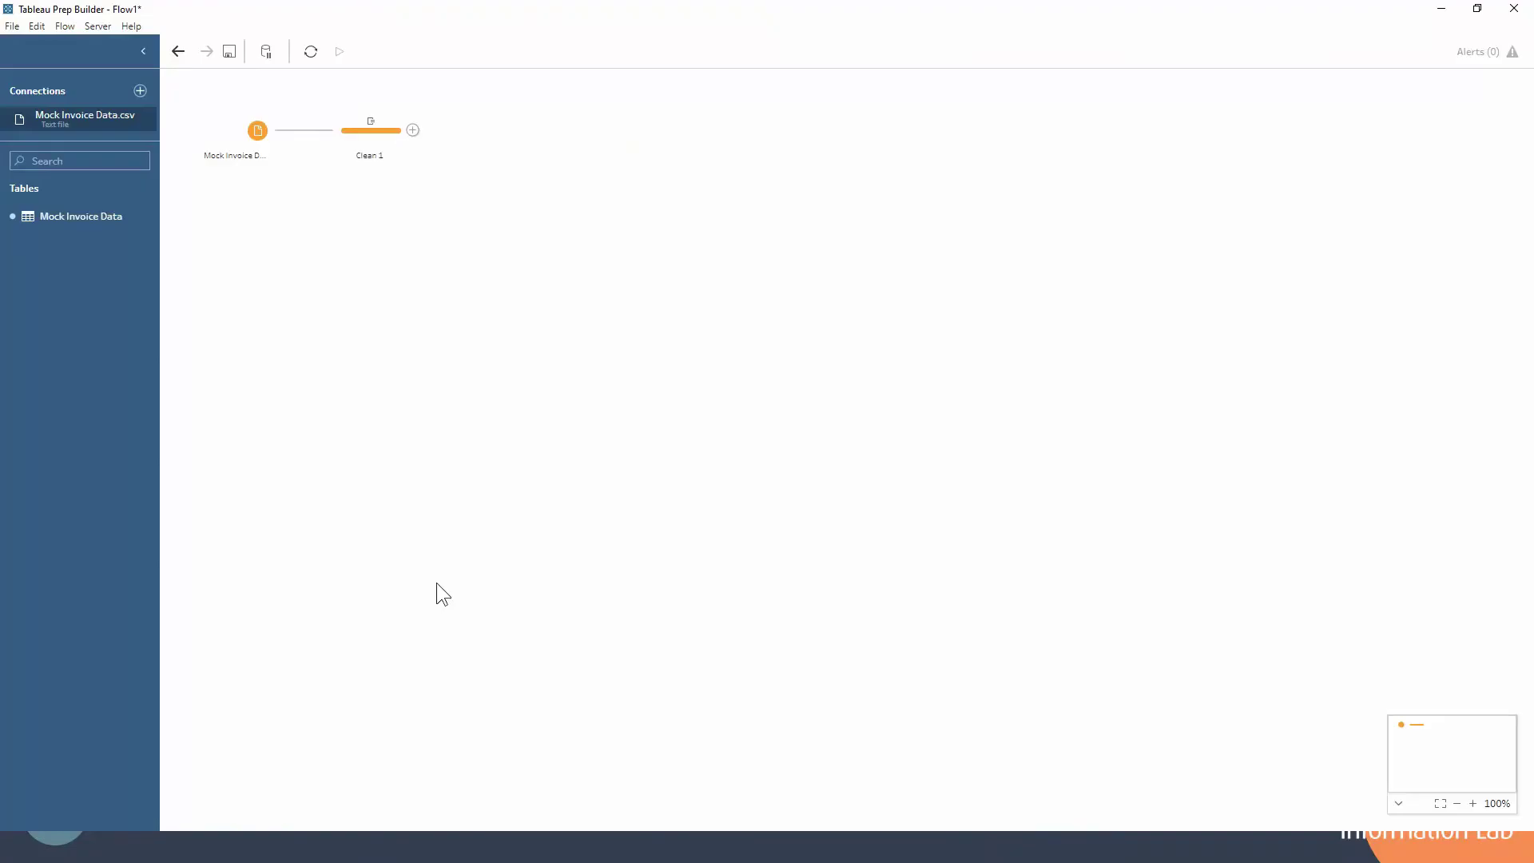
click(414, 131)
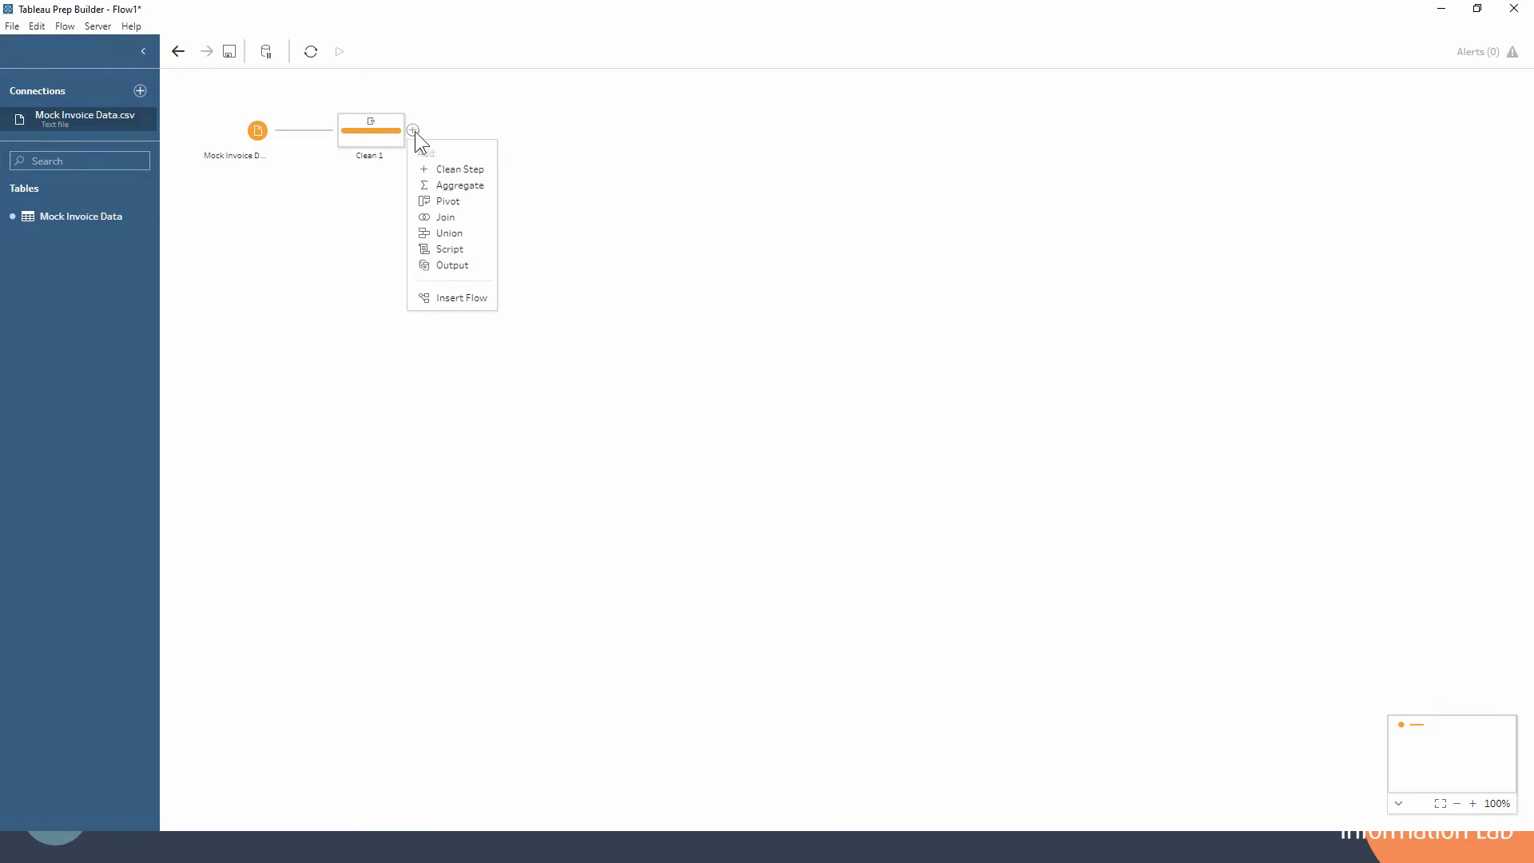
click(450, 249)
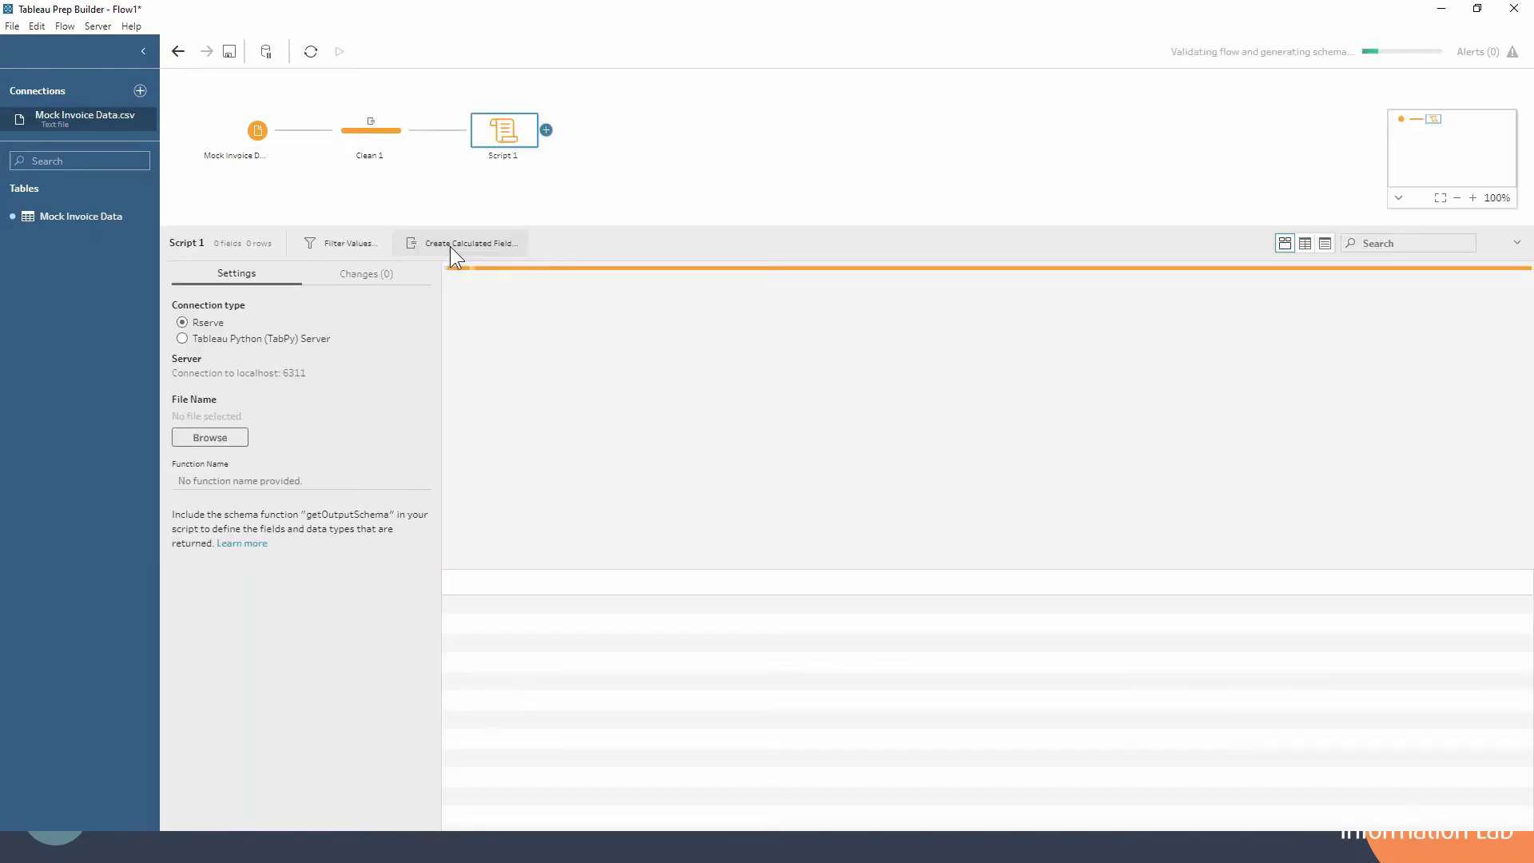
click(182, 342)
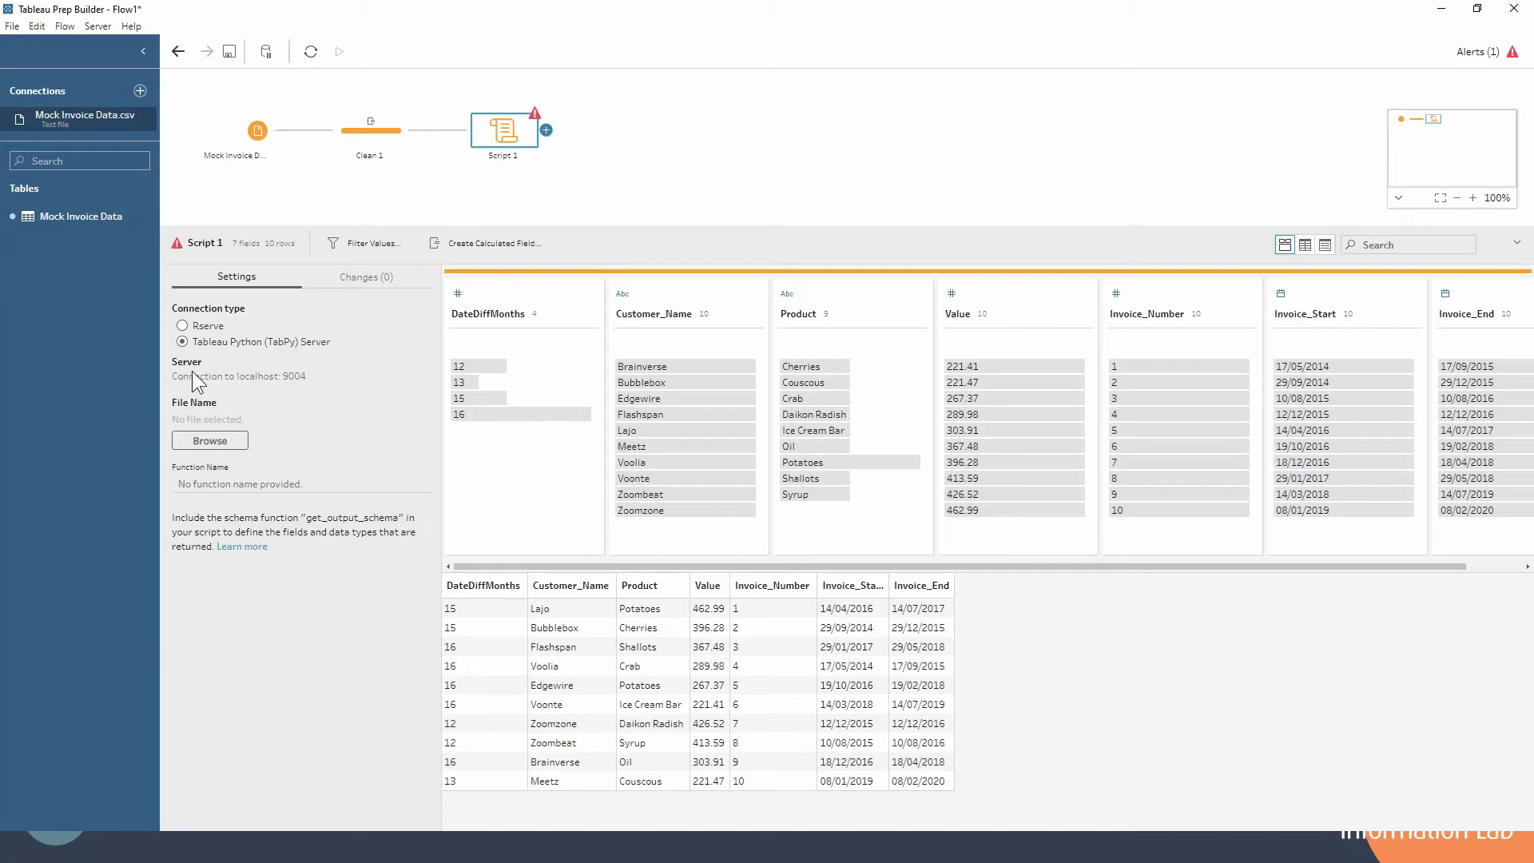
Step: Sign in to the TabPy Server on localhost port 9004 through Manage Analytics Extension Connection
click(131, 27)
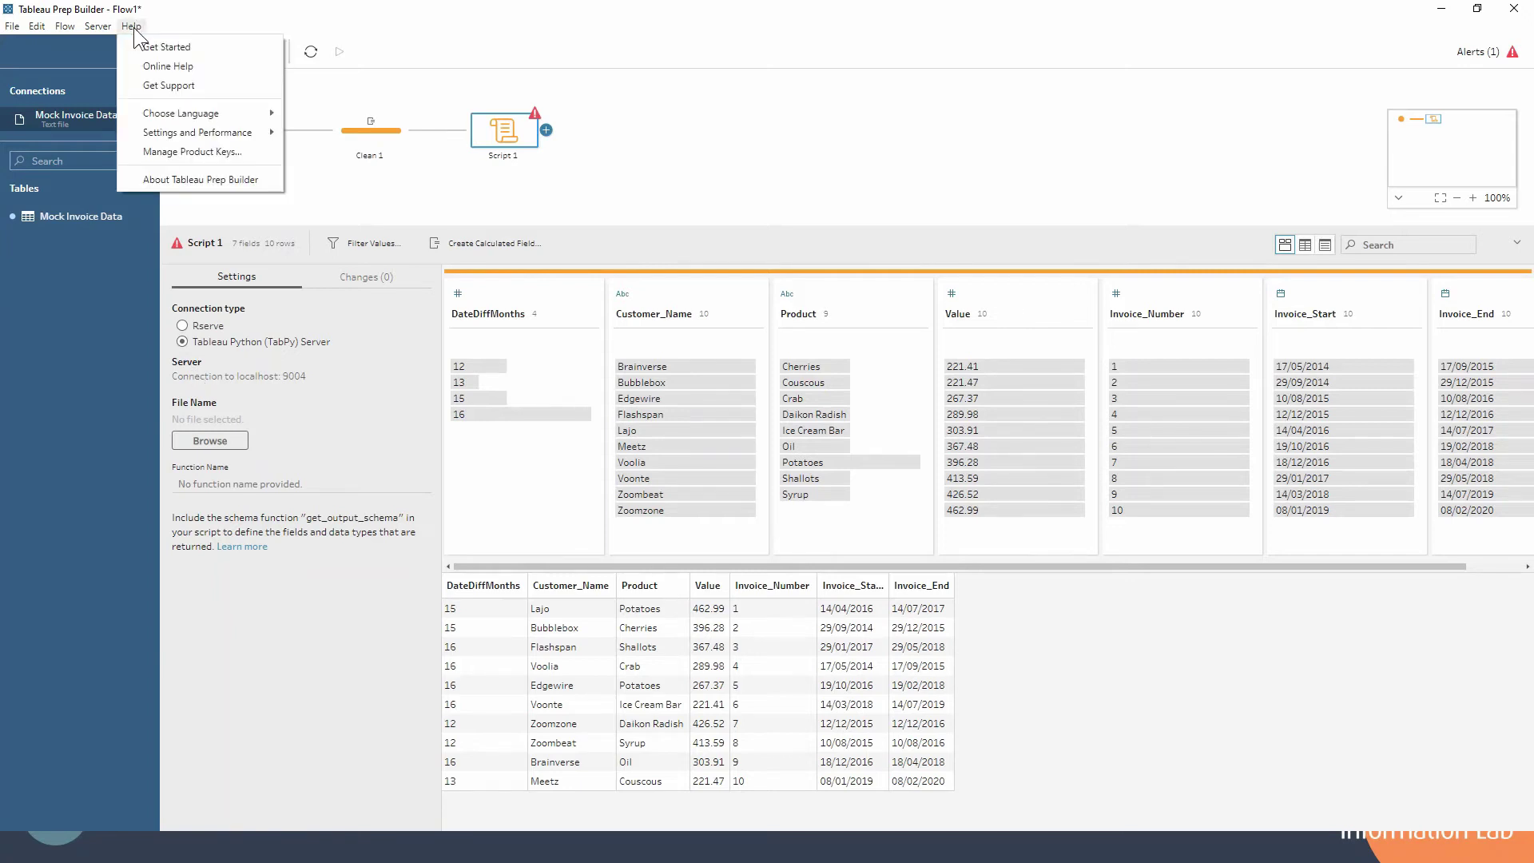
mouse_move(194, 130)
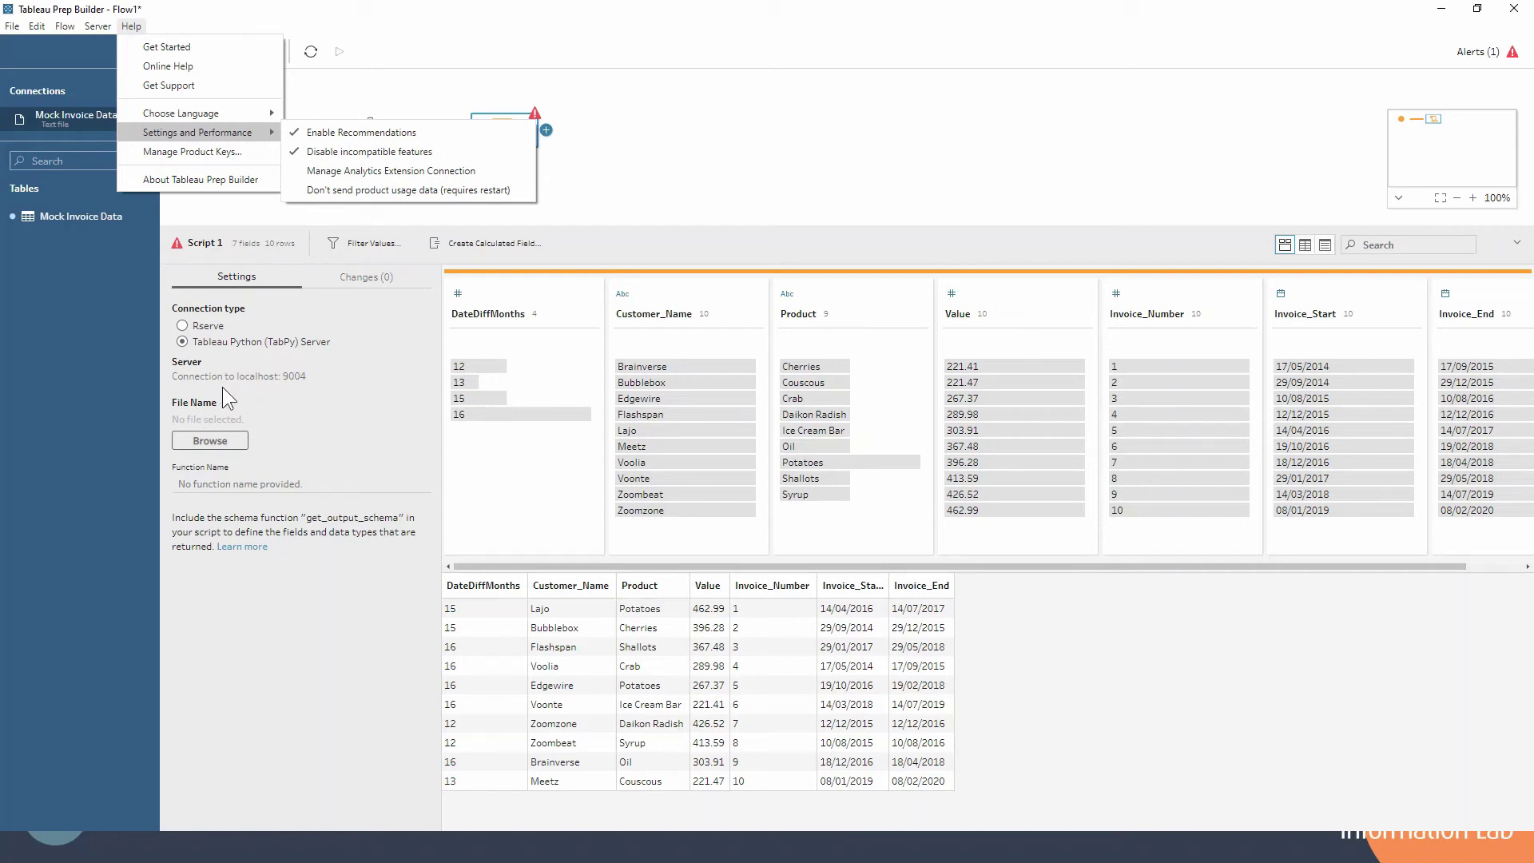
click(323, 169)
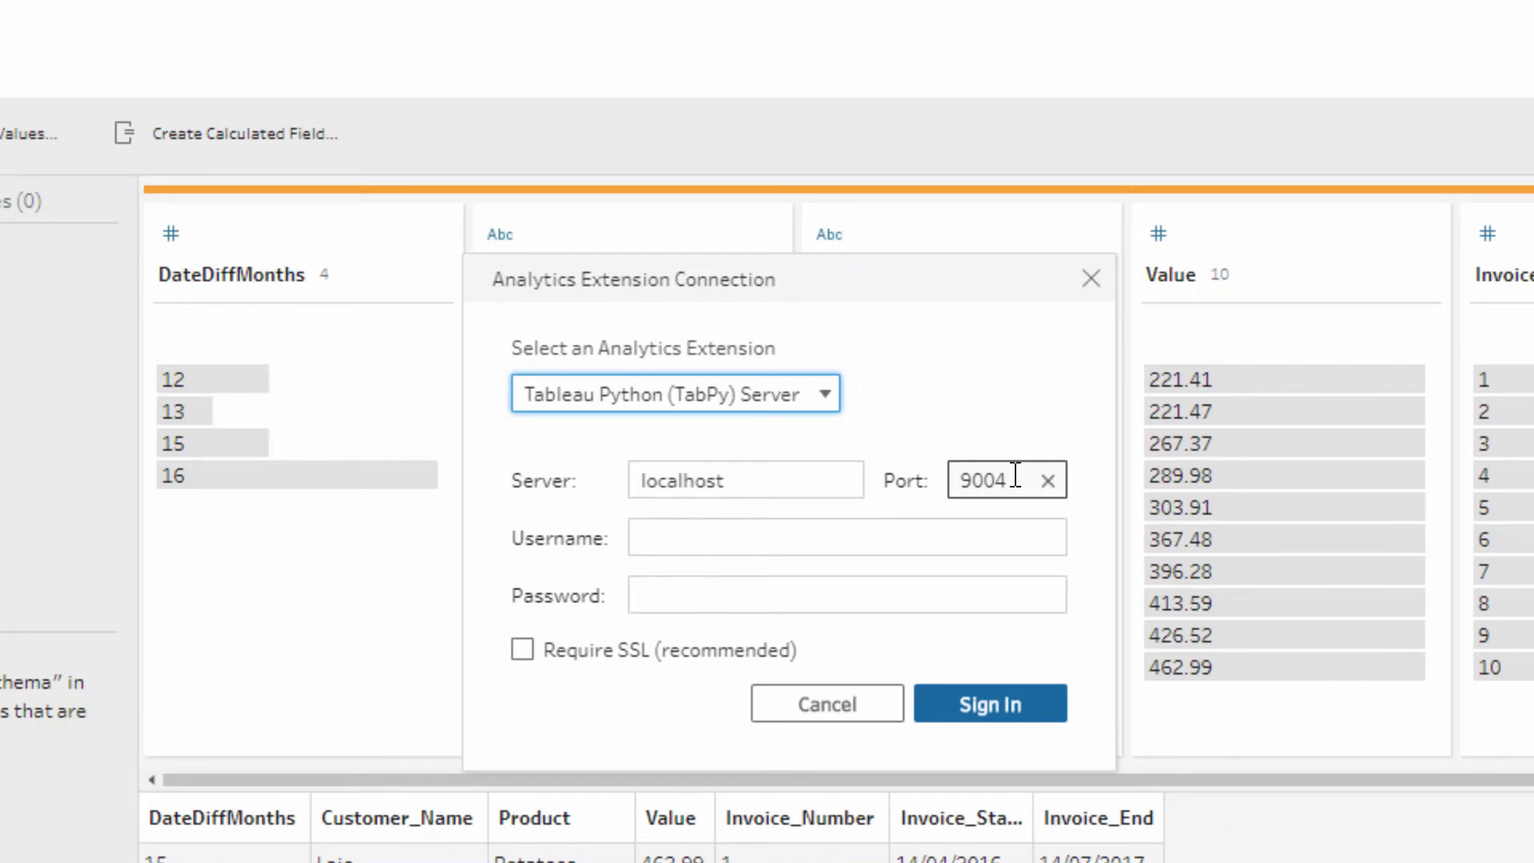
click(1005, 708)
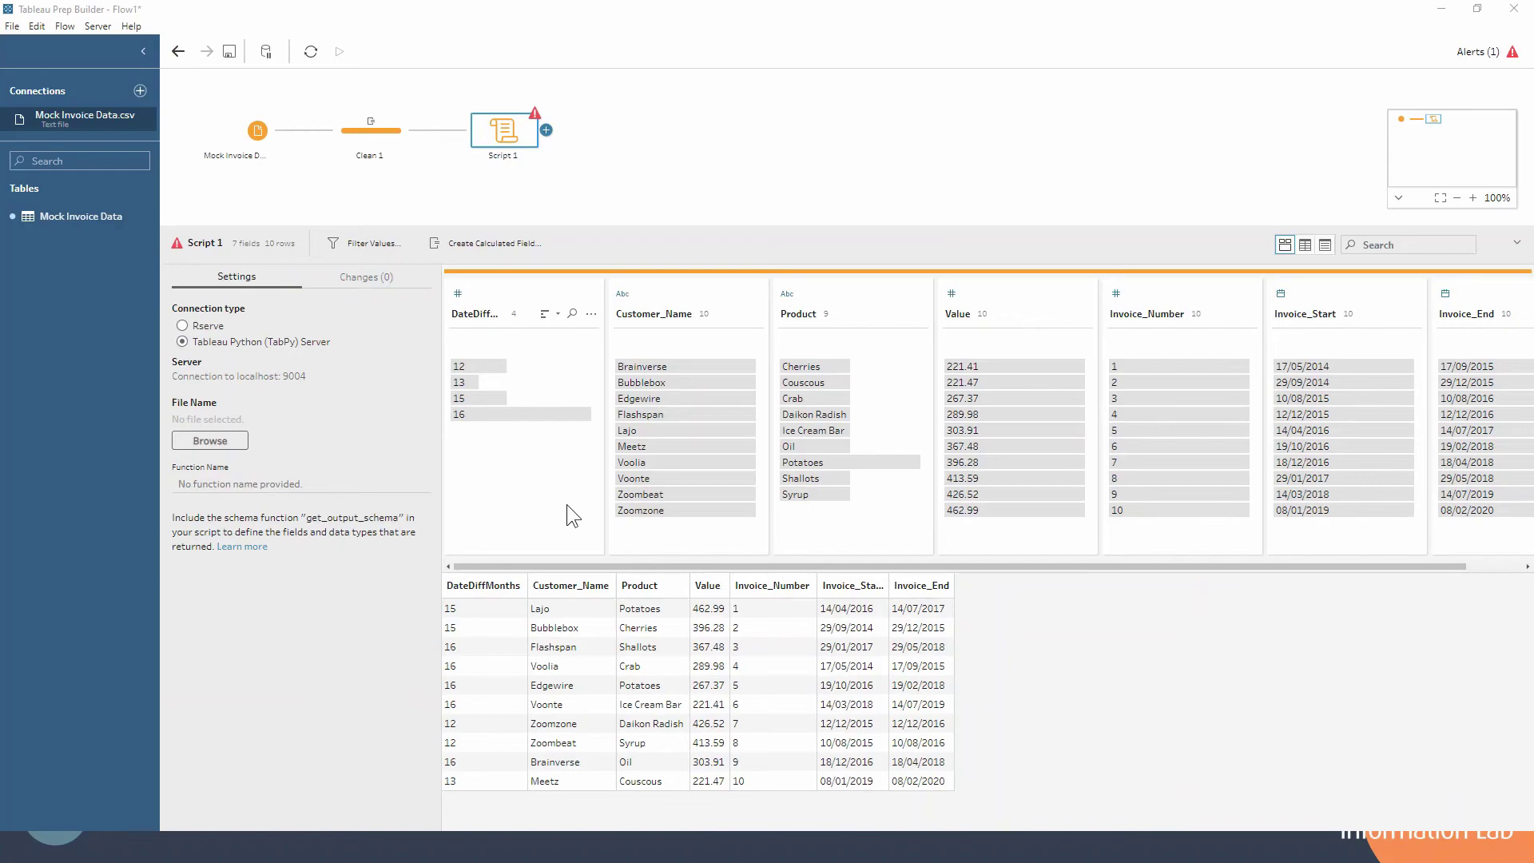
key(alt+Tab)
key(ctrl+3)
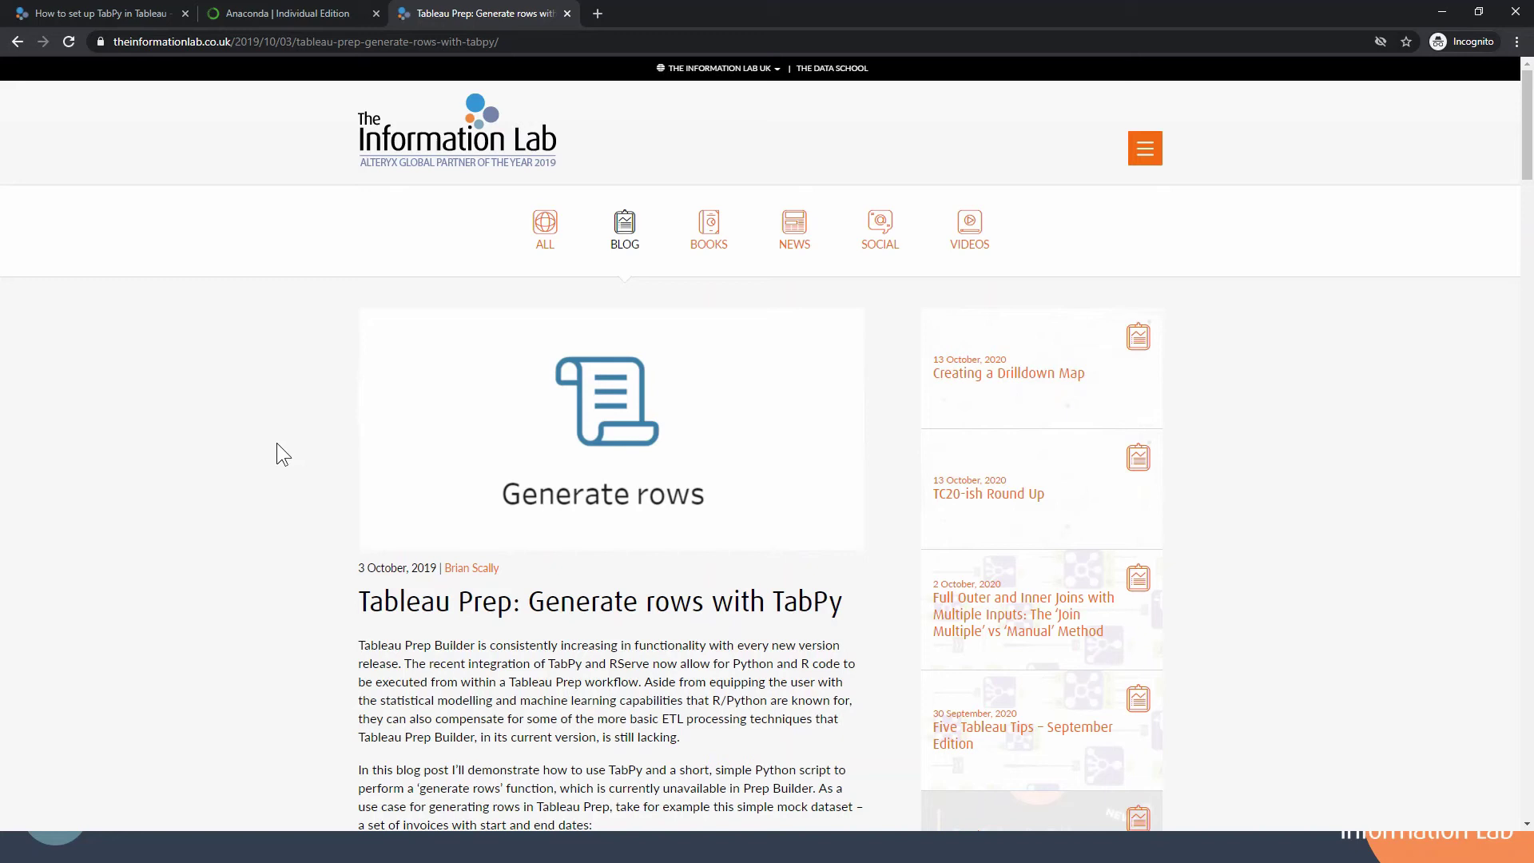
scroll(302, 472, down, 5)
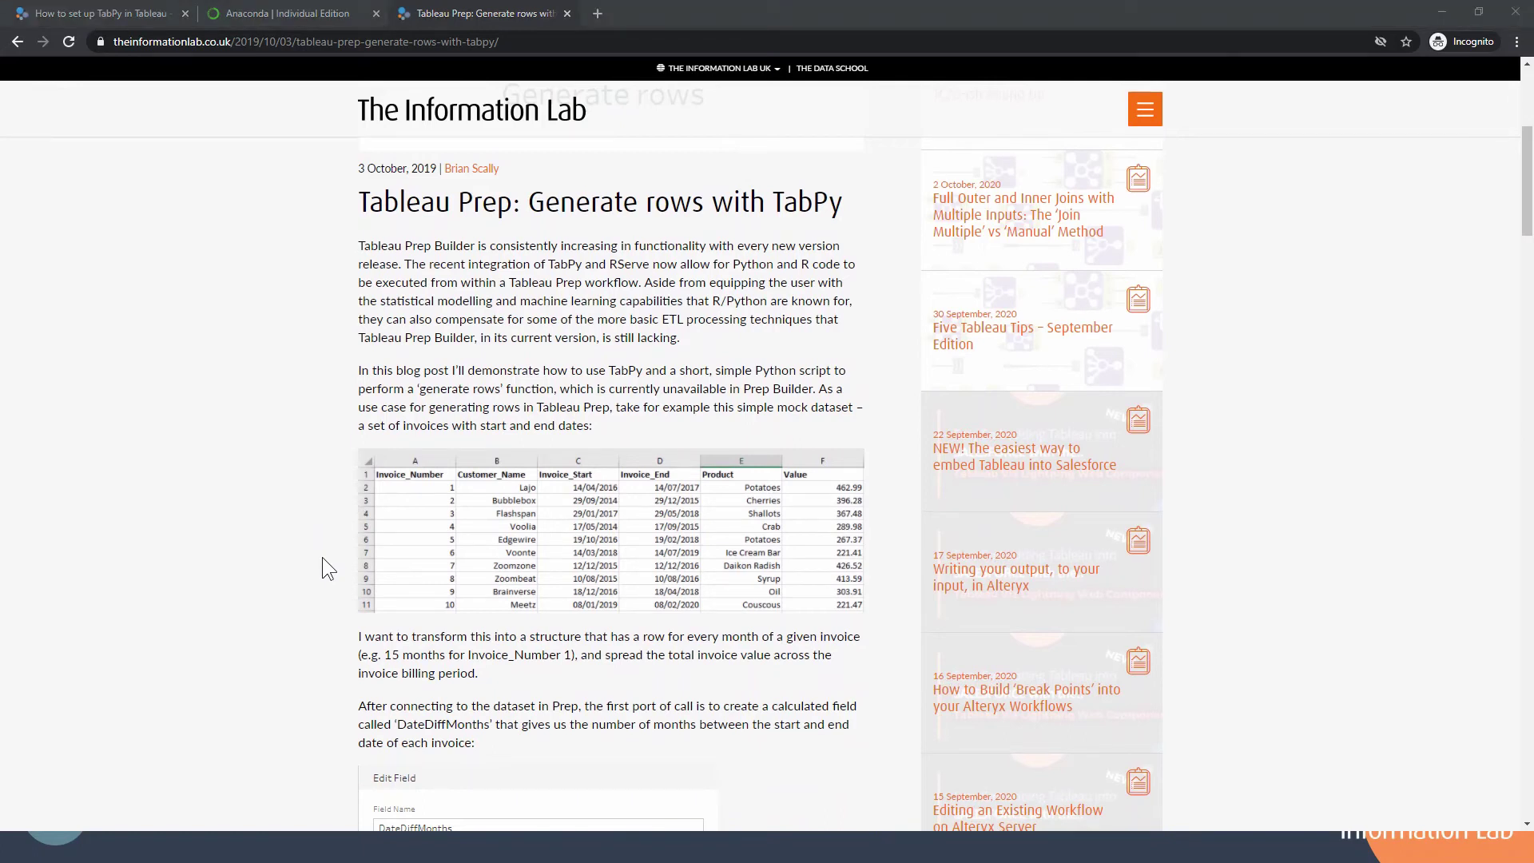
key(alt+Tab)
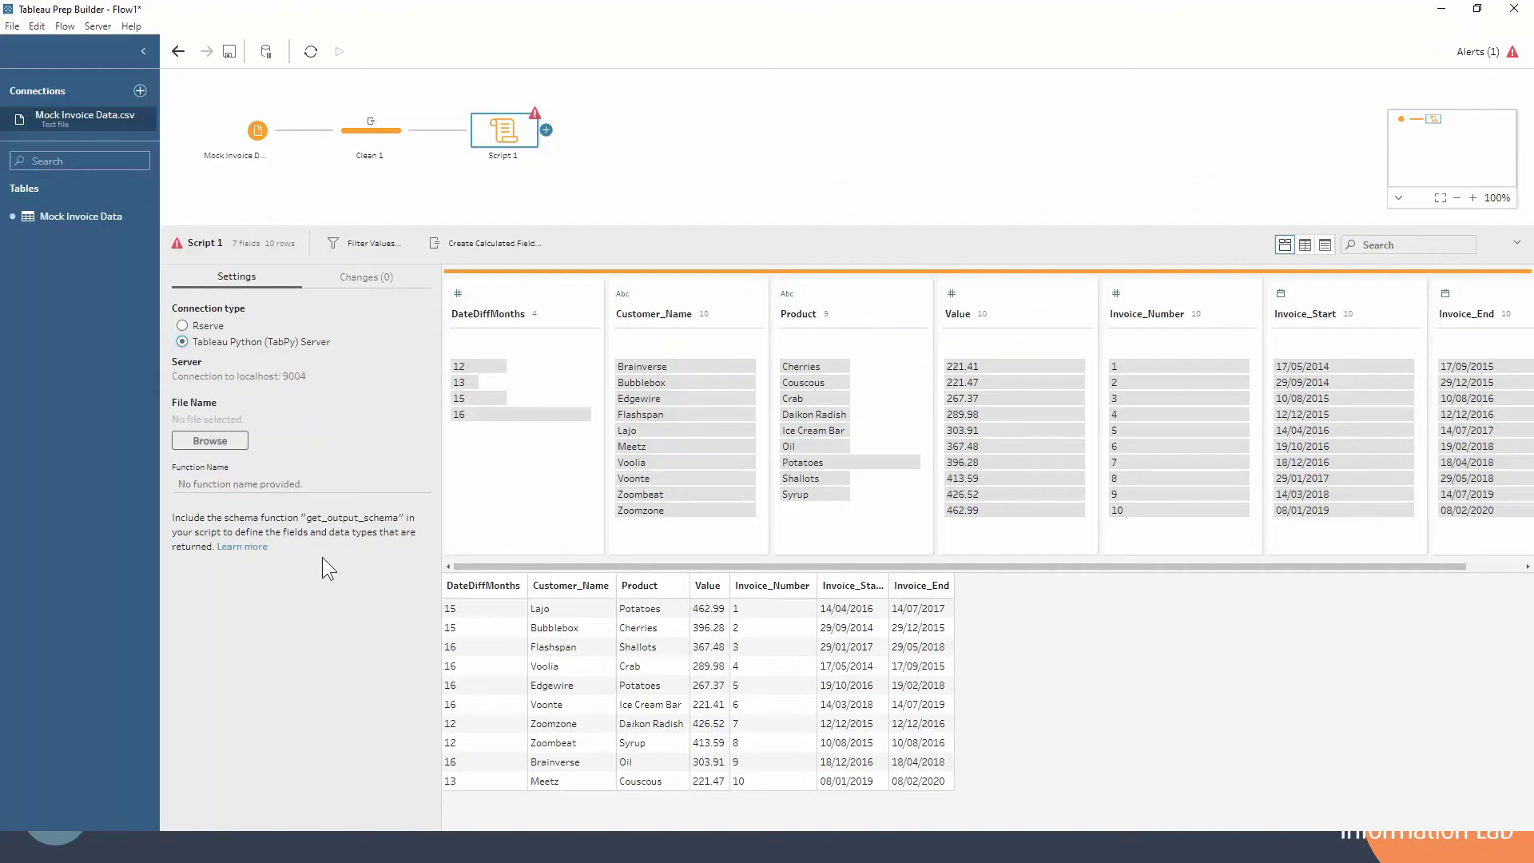
Step: Select Clean 1 to view its profile of 7 fields and 10 invoice rows
click(386, 135)
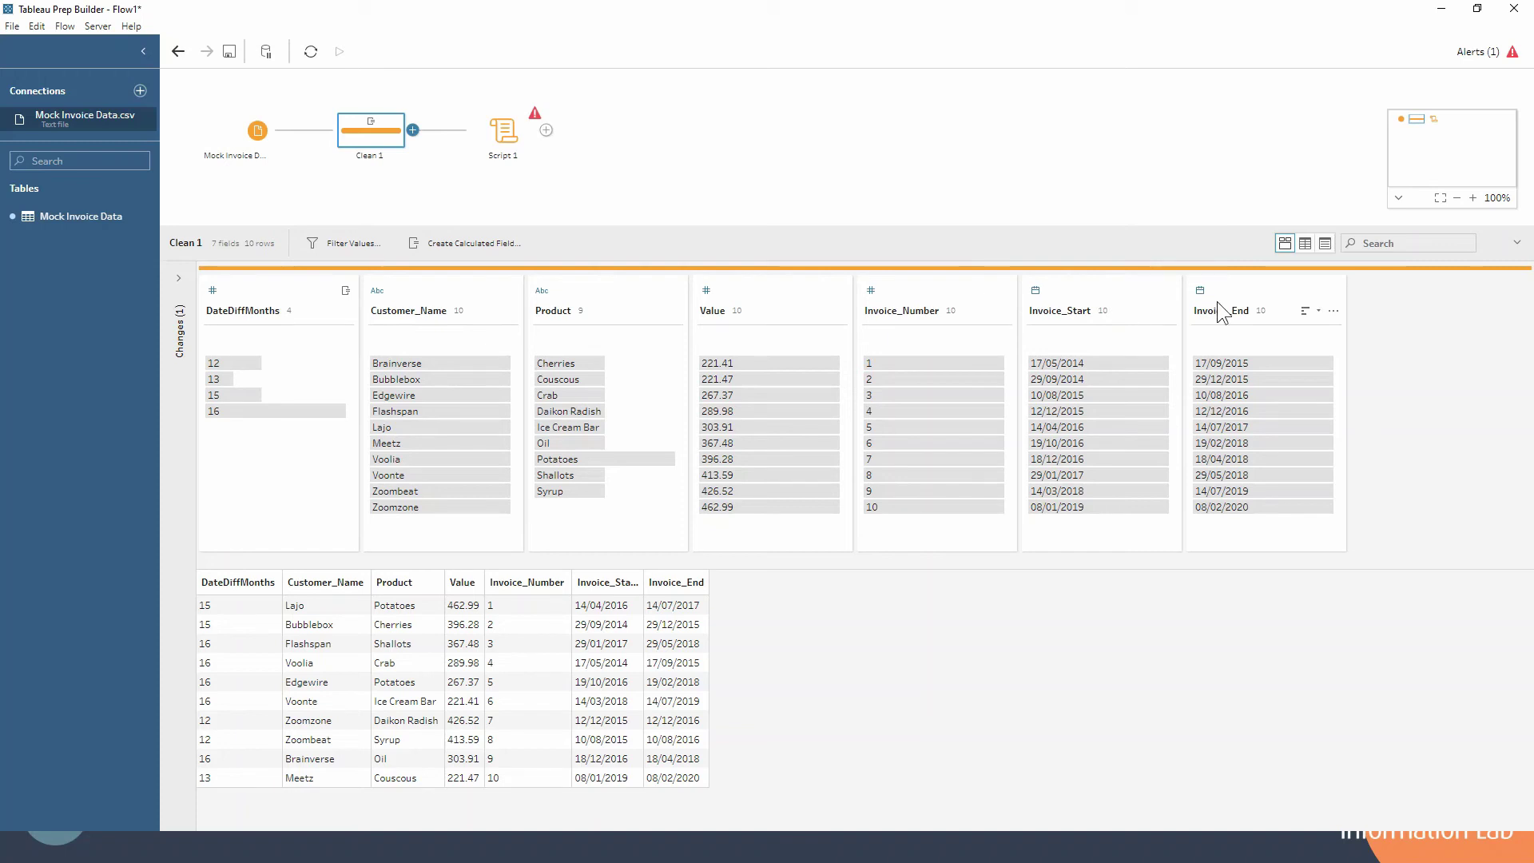
Step: Set Script 1 to GenerateRowsPrep.py with function name GenerateRowsPrep, producing 147 rows
click(511, 136)
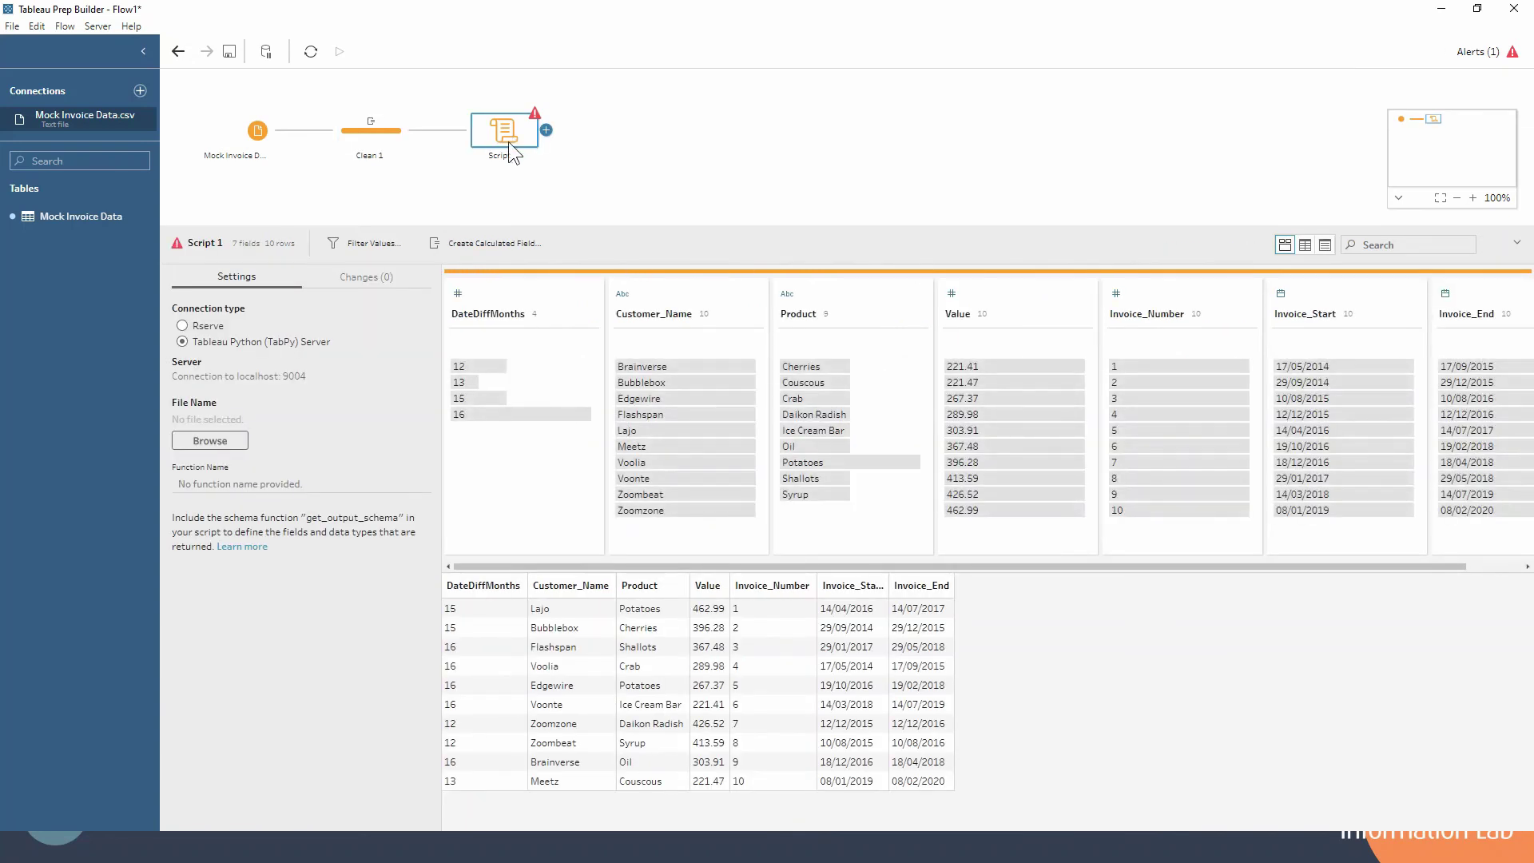
click(206, 442)
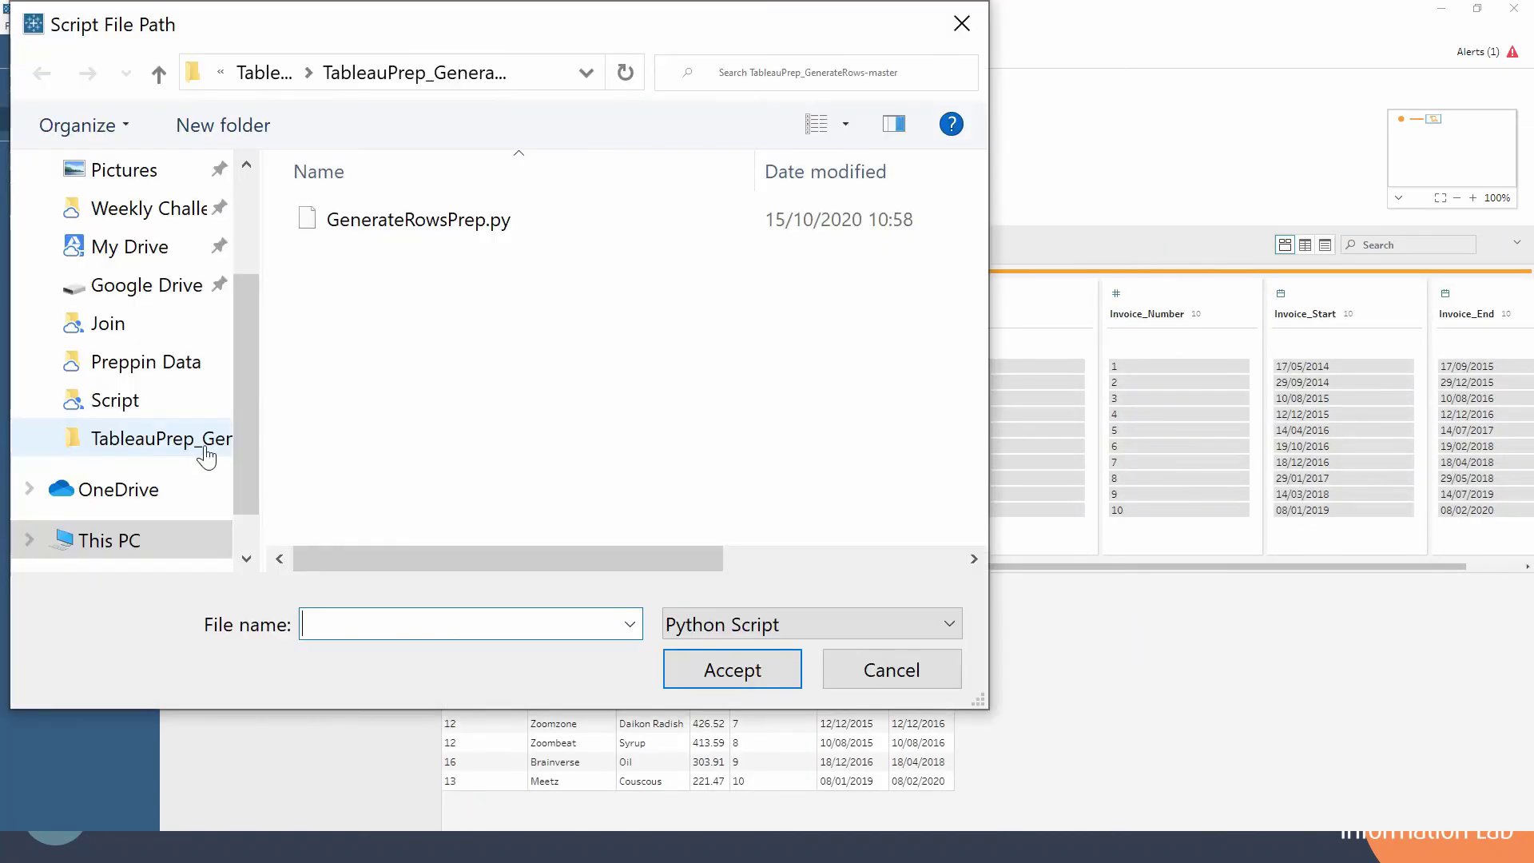
double_click(417, 224)
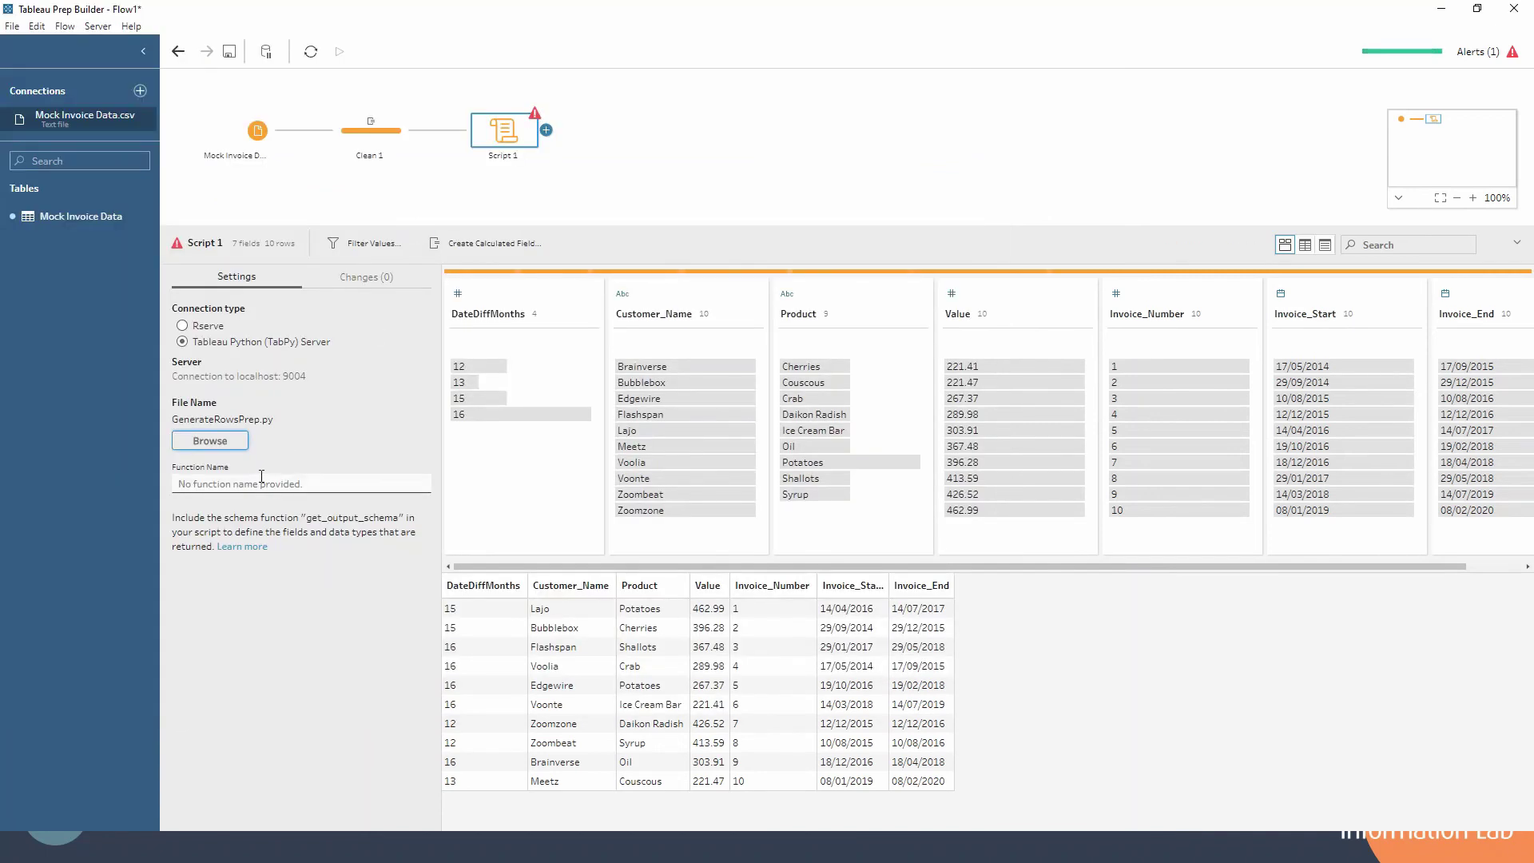
click(261, 476)
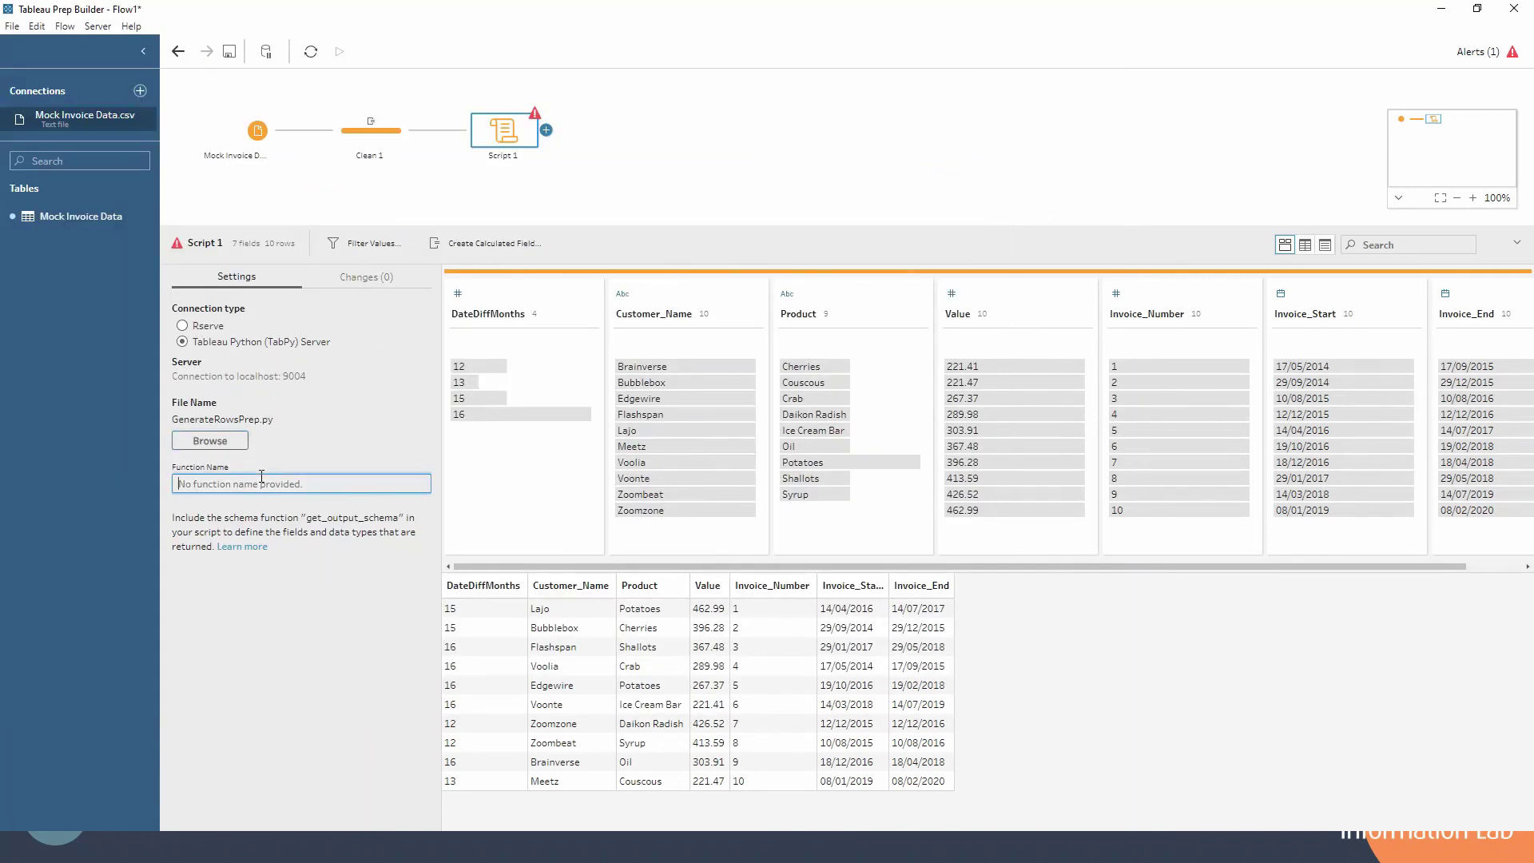
text(GenerateRowsPrep)
key(Return)
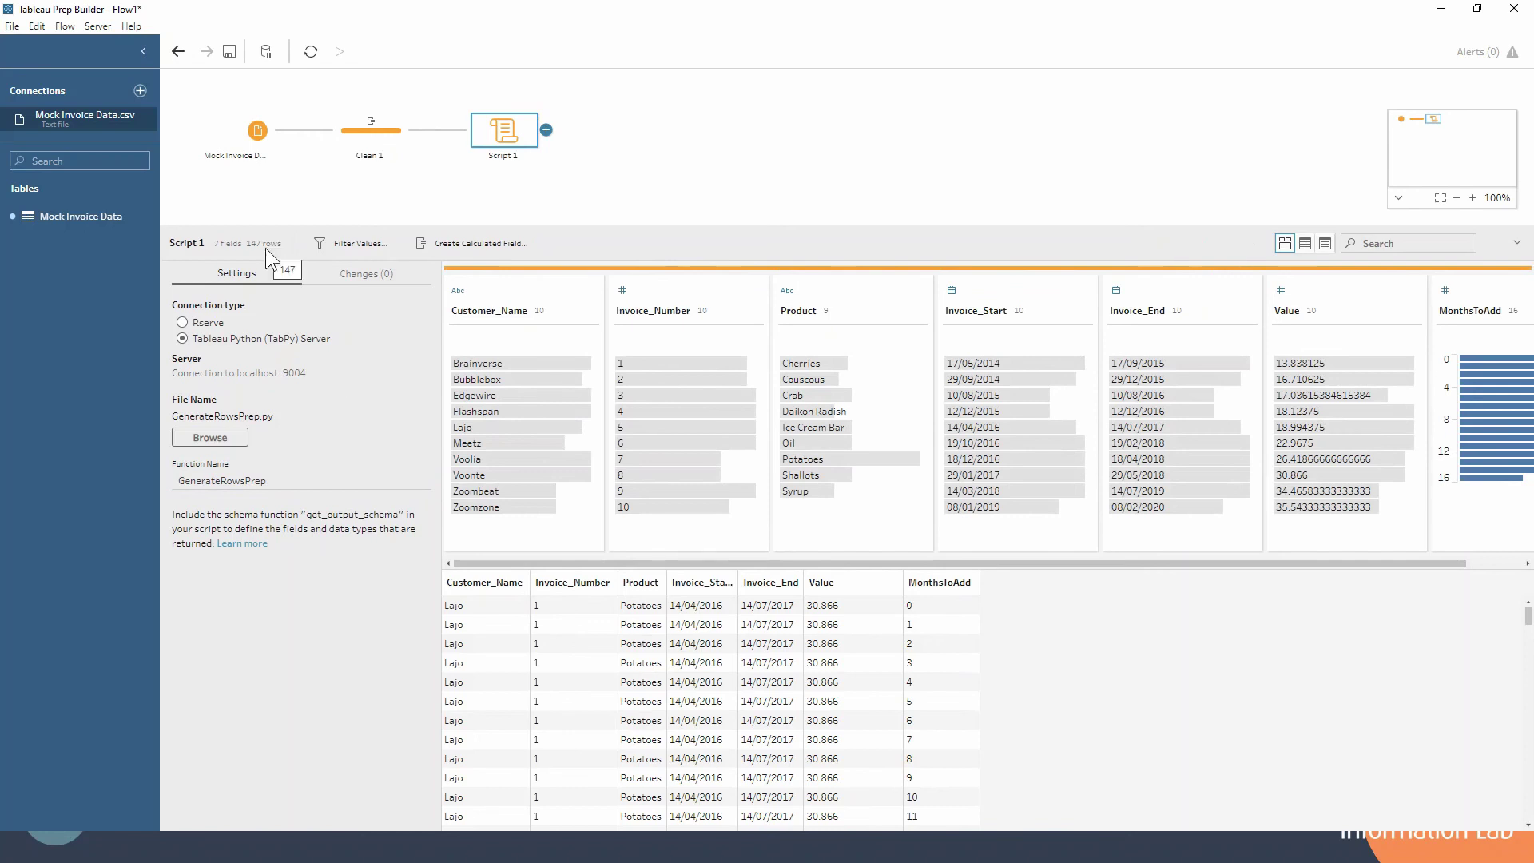
Step: Compare Clean 1 and Script 1 data, then add a Clean 2 step after Script 1
click(382, 145)
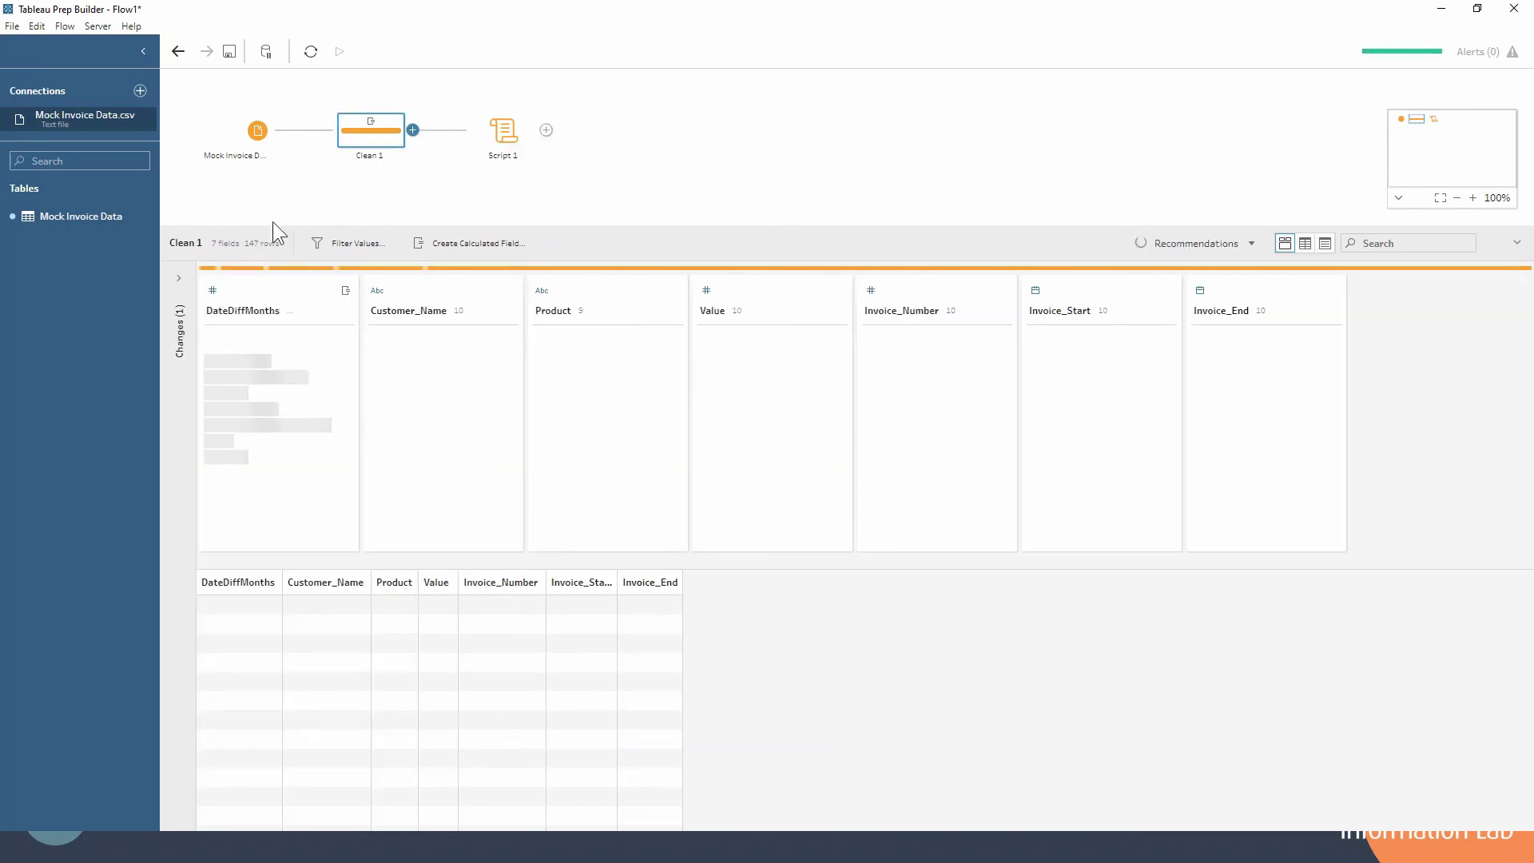
click(505, 150)
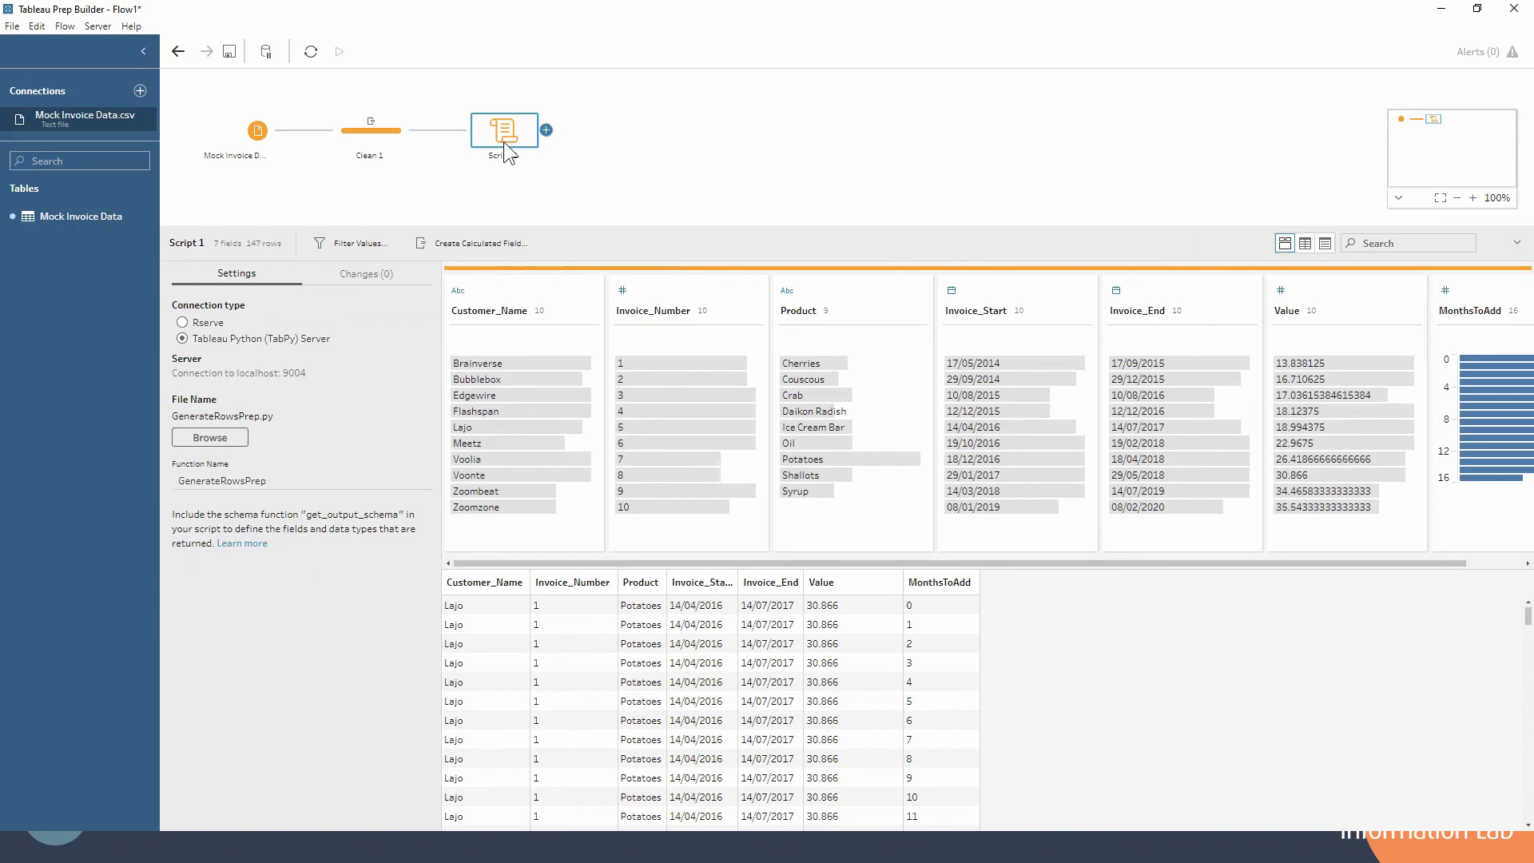
click(545, 129)
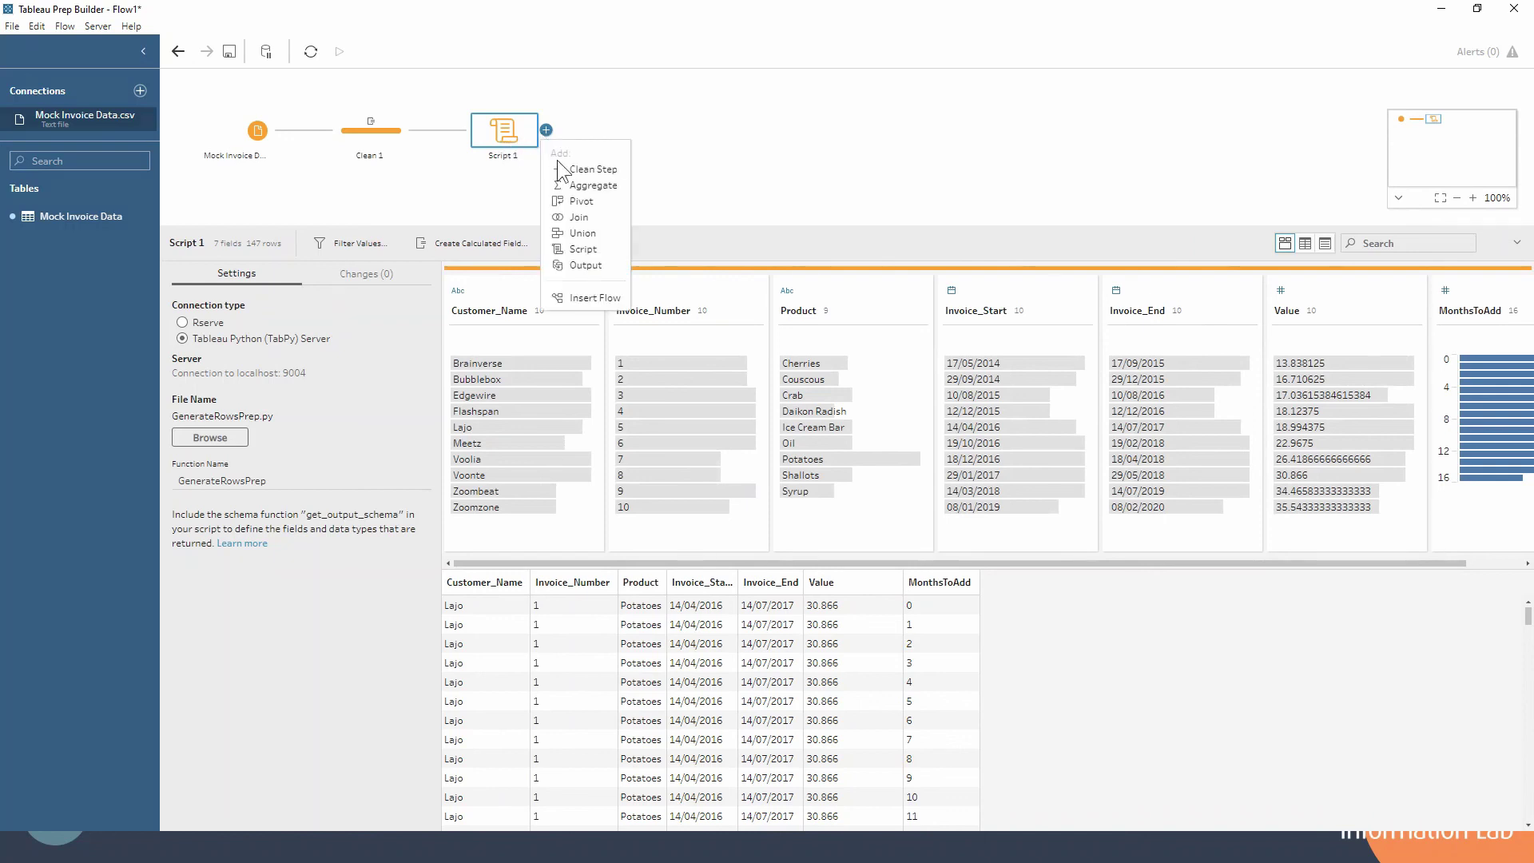
click(559, 162)
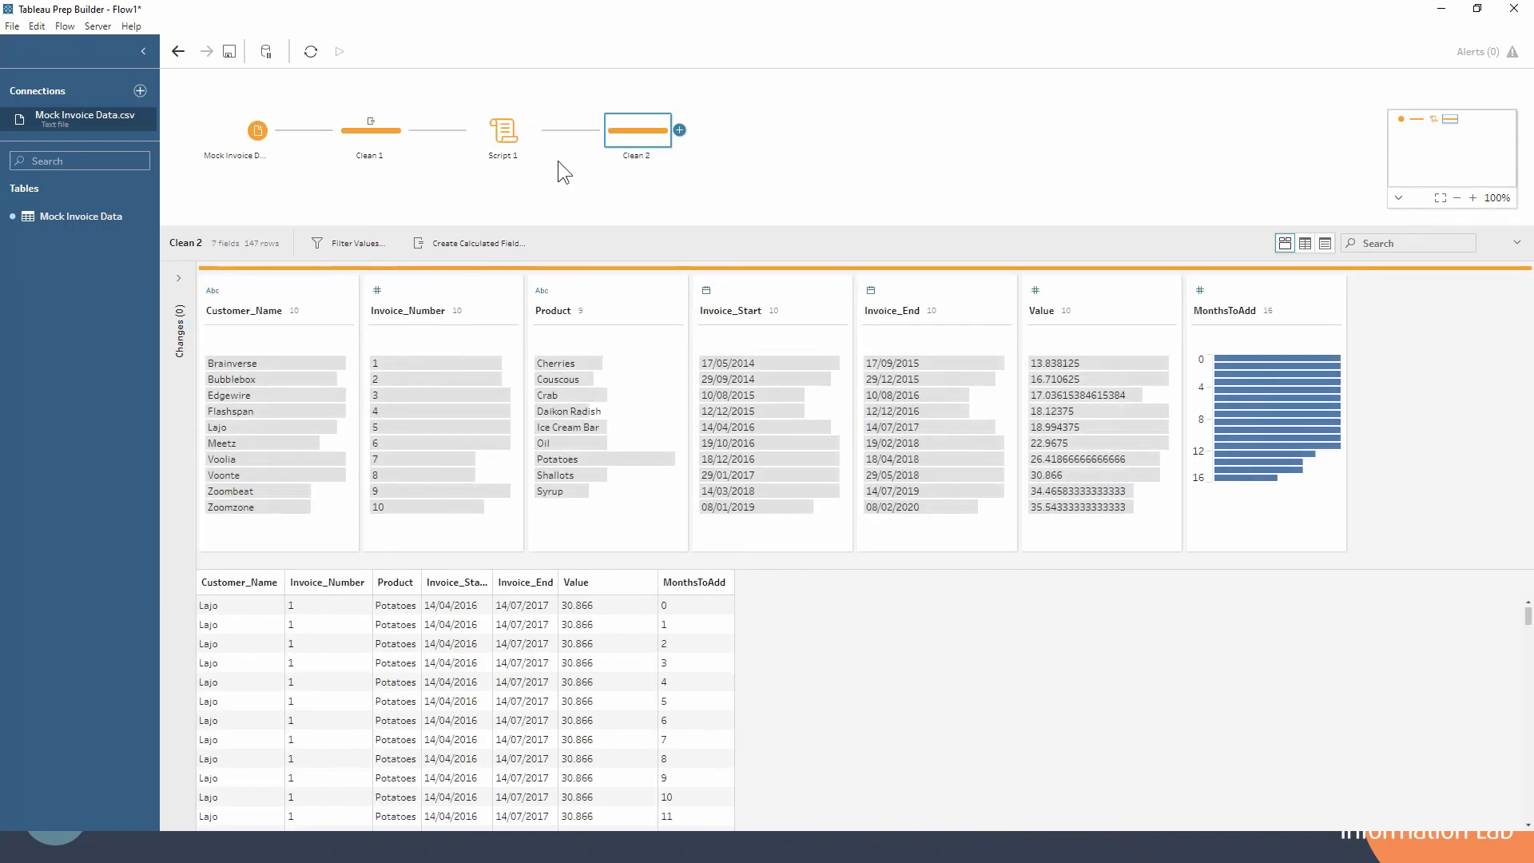